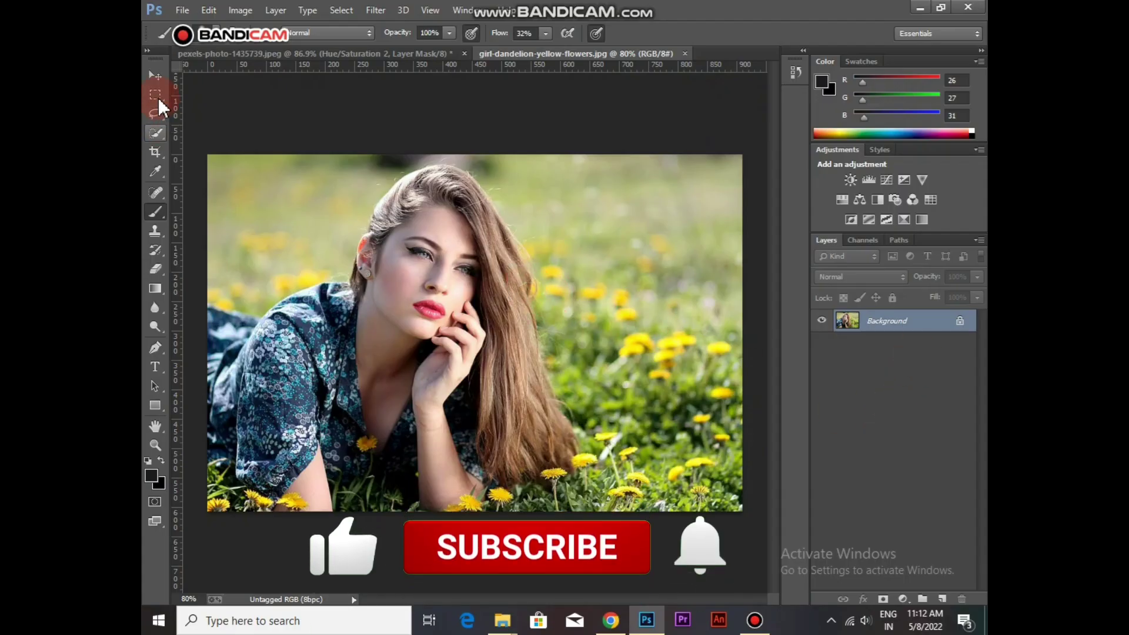
Step: Duplicate the Background layer as 'Background copy'
right_click(895, 320)
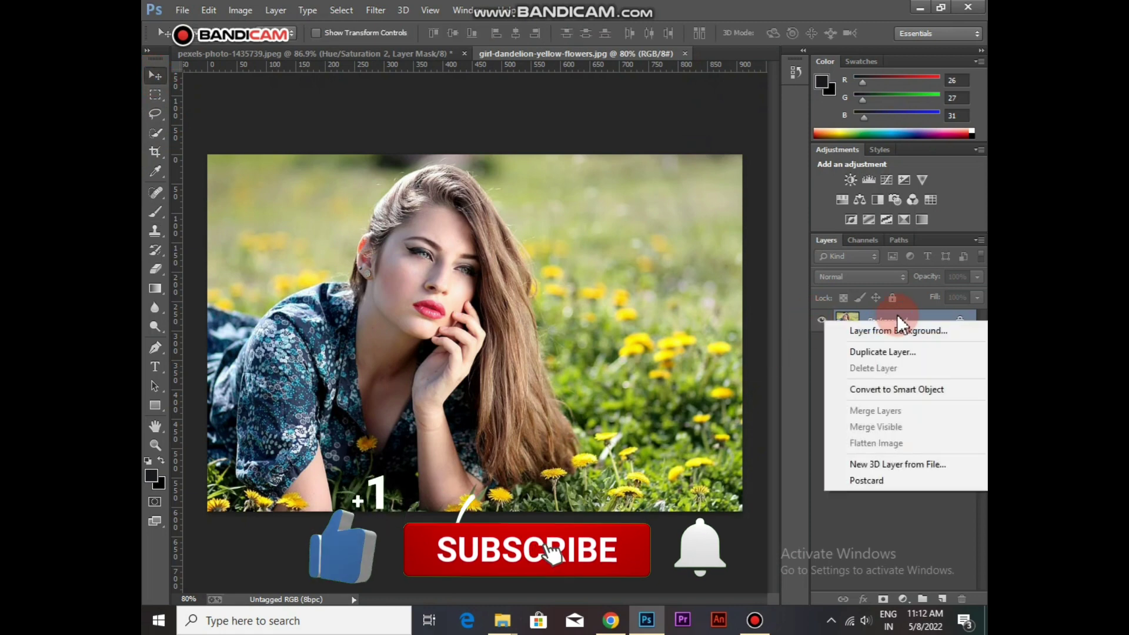
left_click(913, 352)
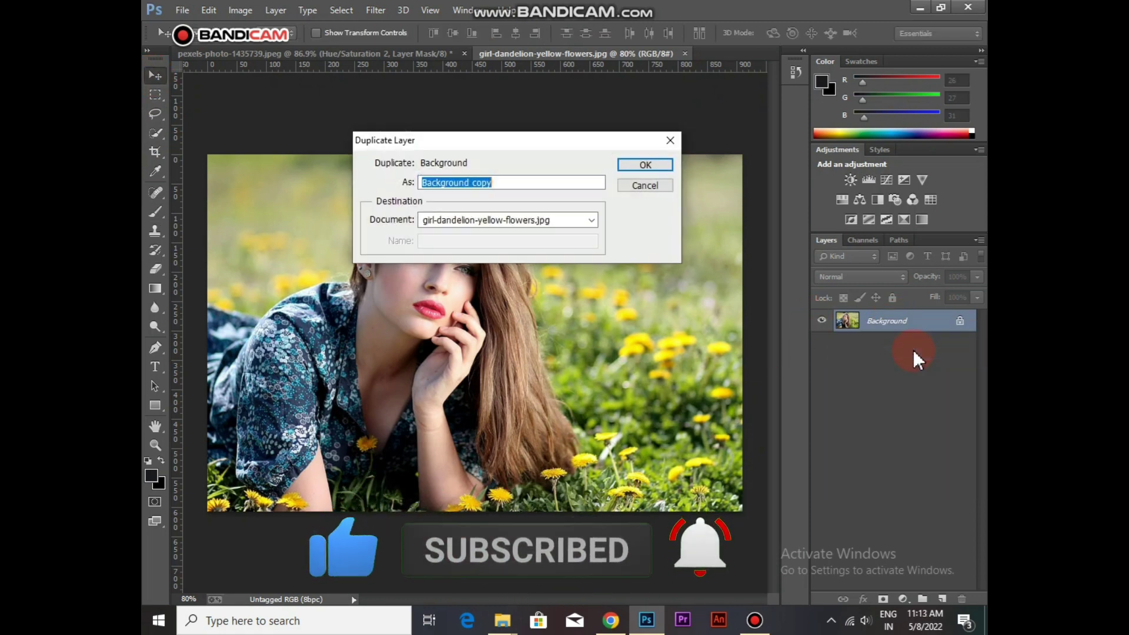
left_click(652, 165)
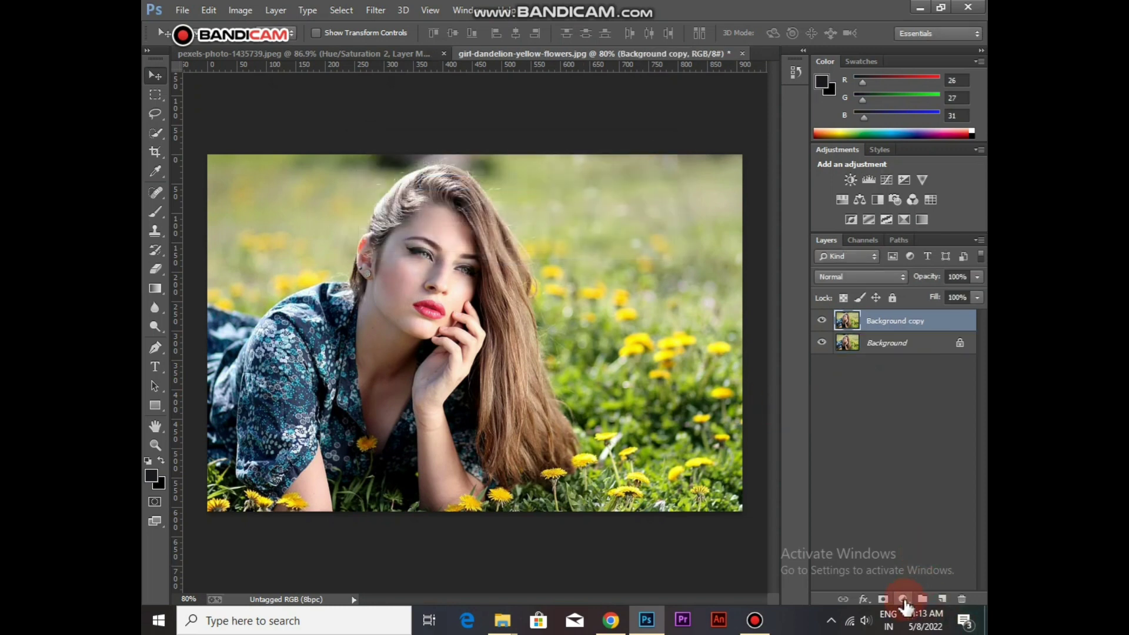
left_click(903, 599)
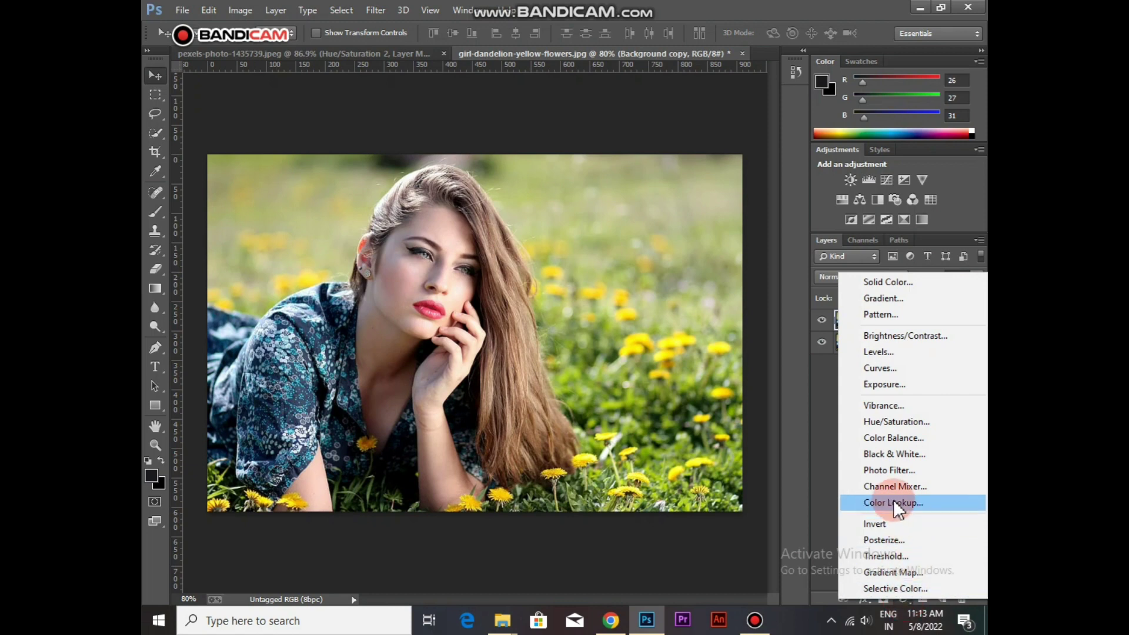
Step: Add a Channel Mixer layer whose Blue output uses Blue 0 and Green 100
left_click(919, 486)
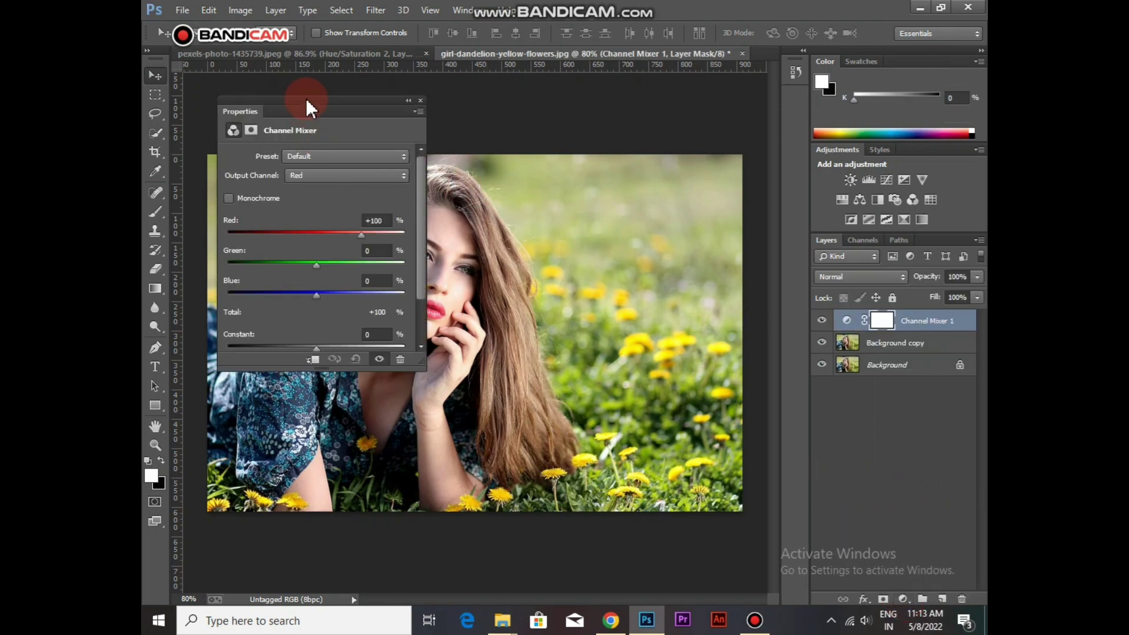
left_click_drag(306, 98, 687, 93)
left_click(743, 169)
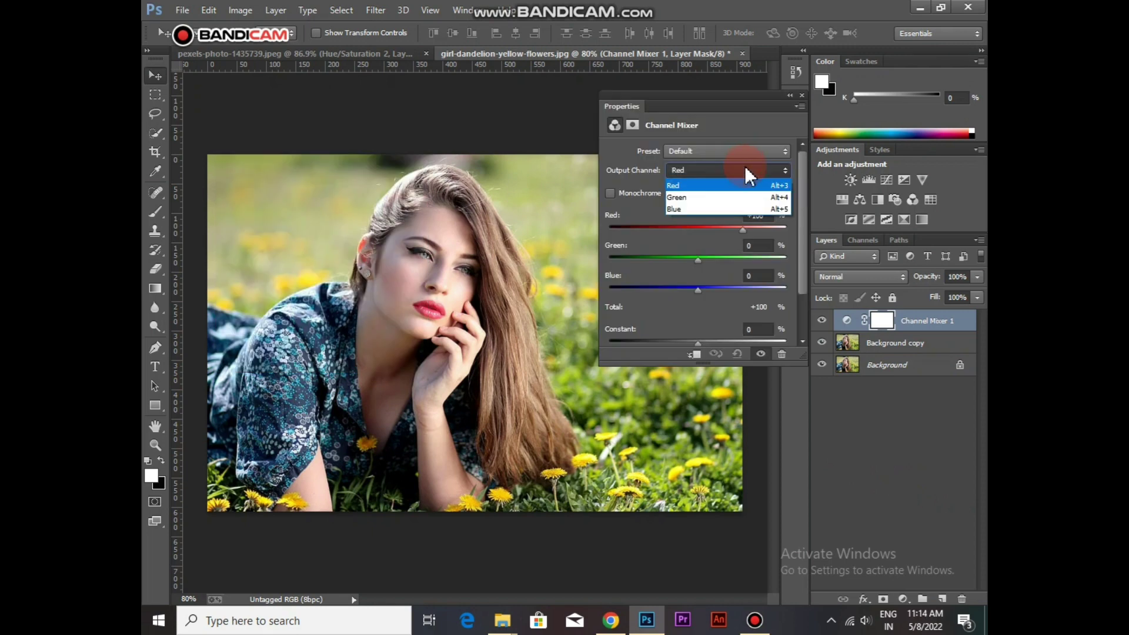
left_click(715, 210)
left_click(758, 276)
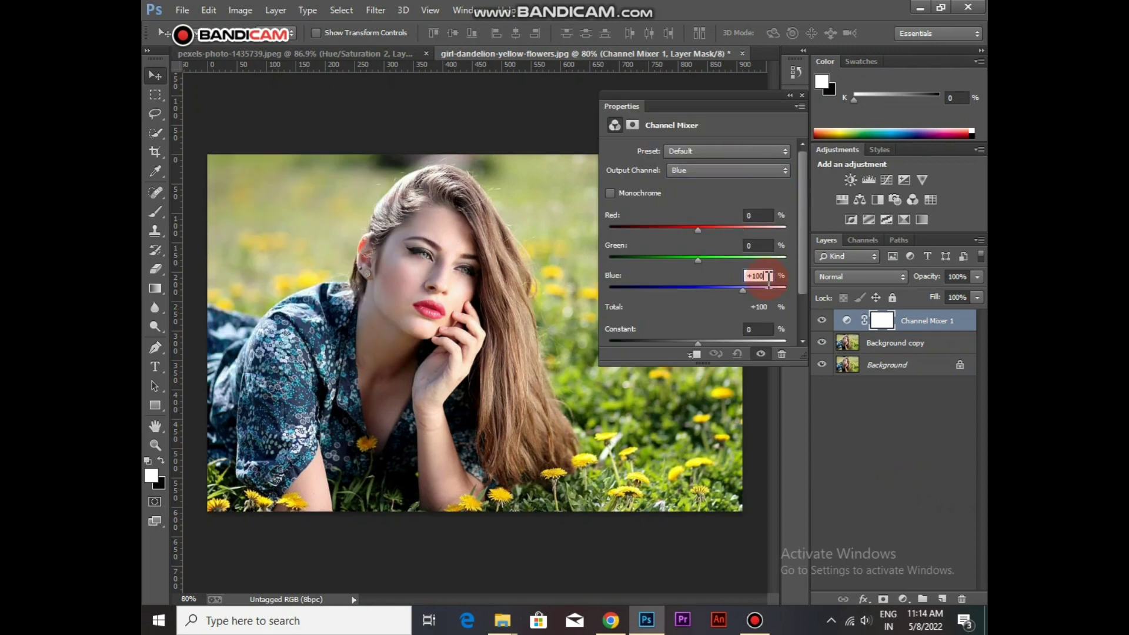
key("BackSpace")
type("0")
key("Return")
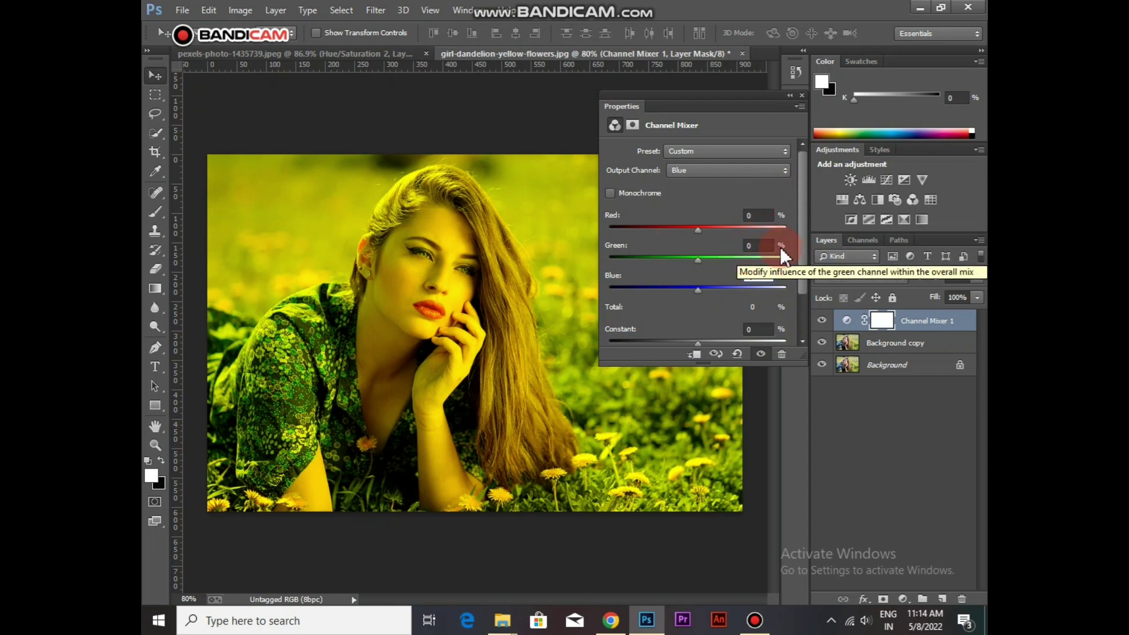
left_click(758, 247)
type("100")
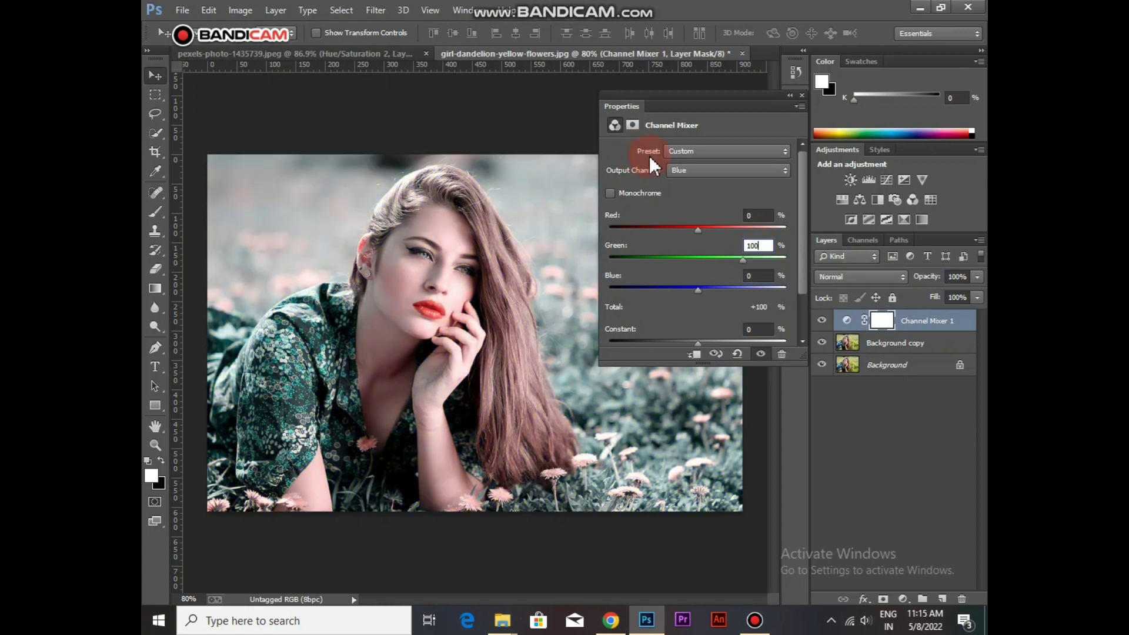
left_click(822, 322)
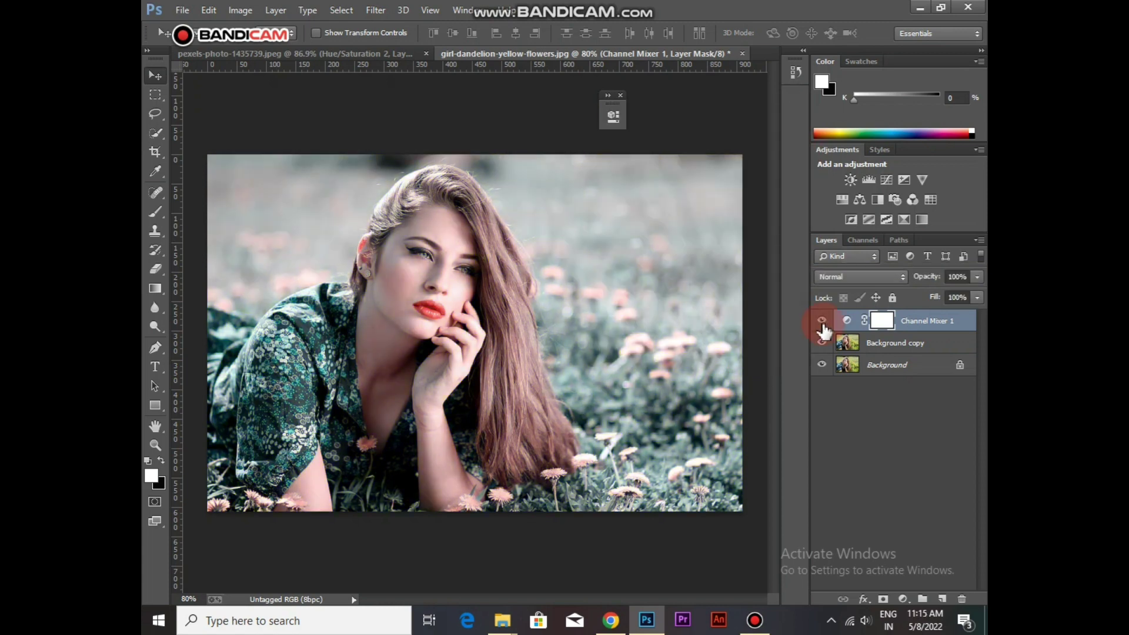
left_click(902, 598)
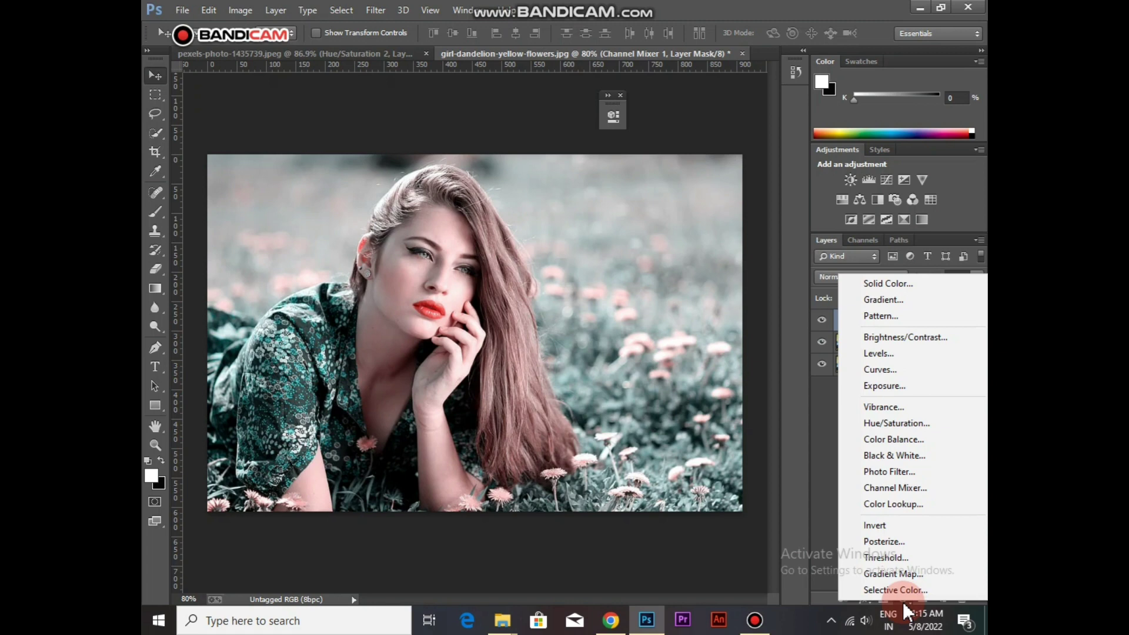
Step: Add a Levels layer, lowering blue output slightly and pulling green highlights in to 232
left_click(891, 354)
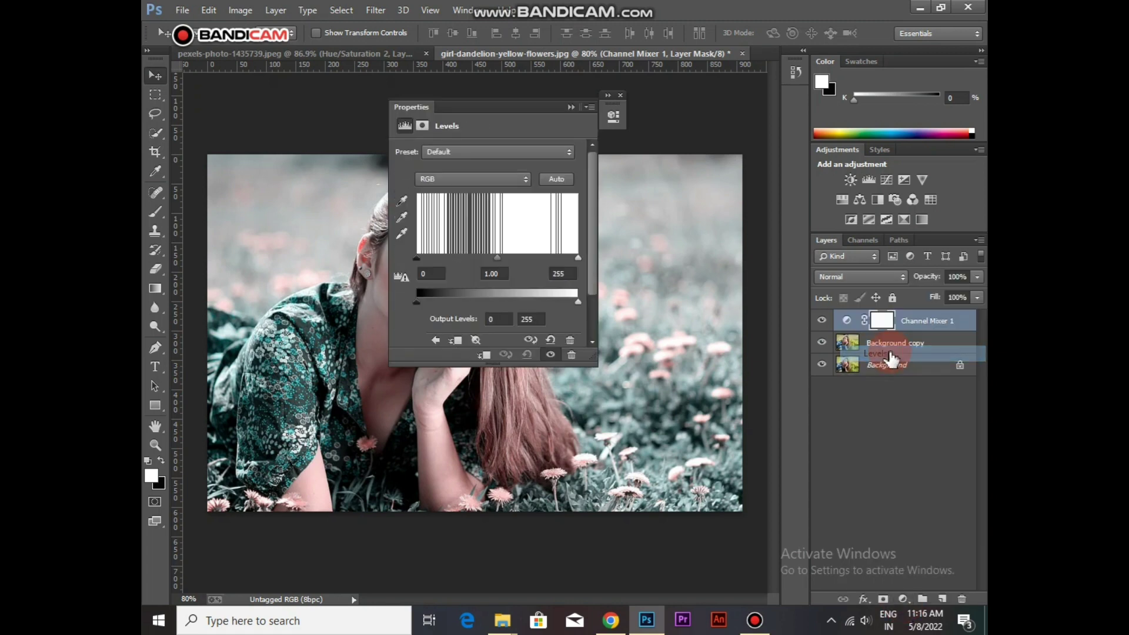
left_click(439, 125)
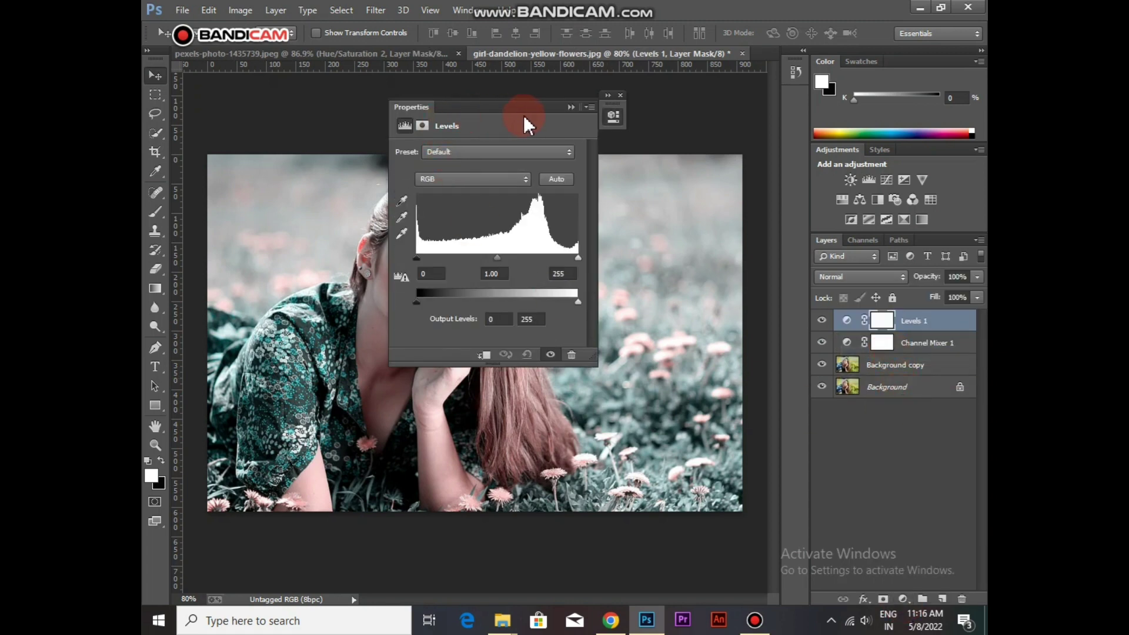
left_click_drag(477, 104, 658, 125)
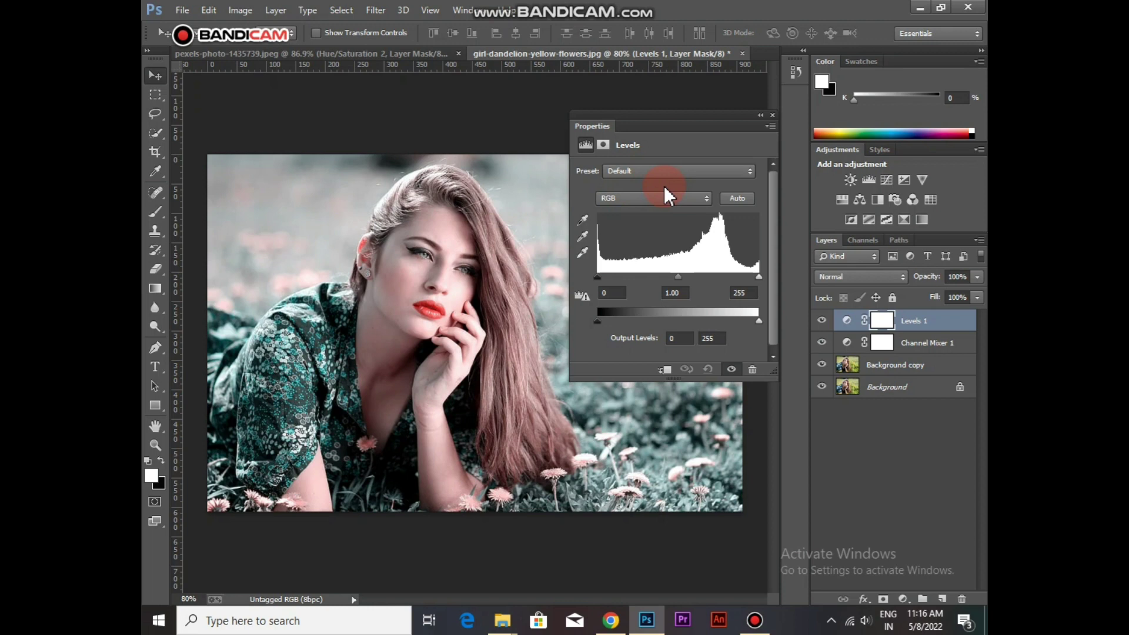
left_click(679, 199)
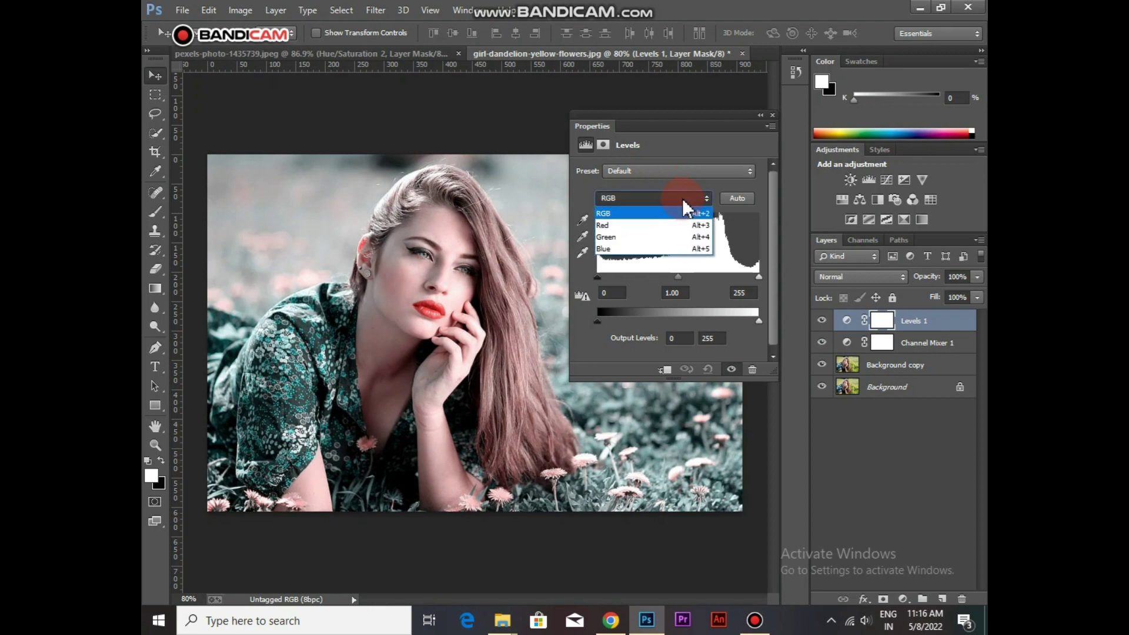
left_click(620, 248)
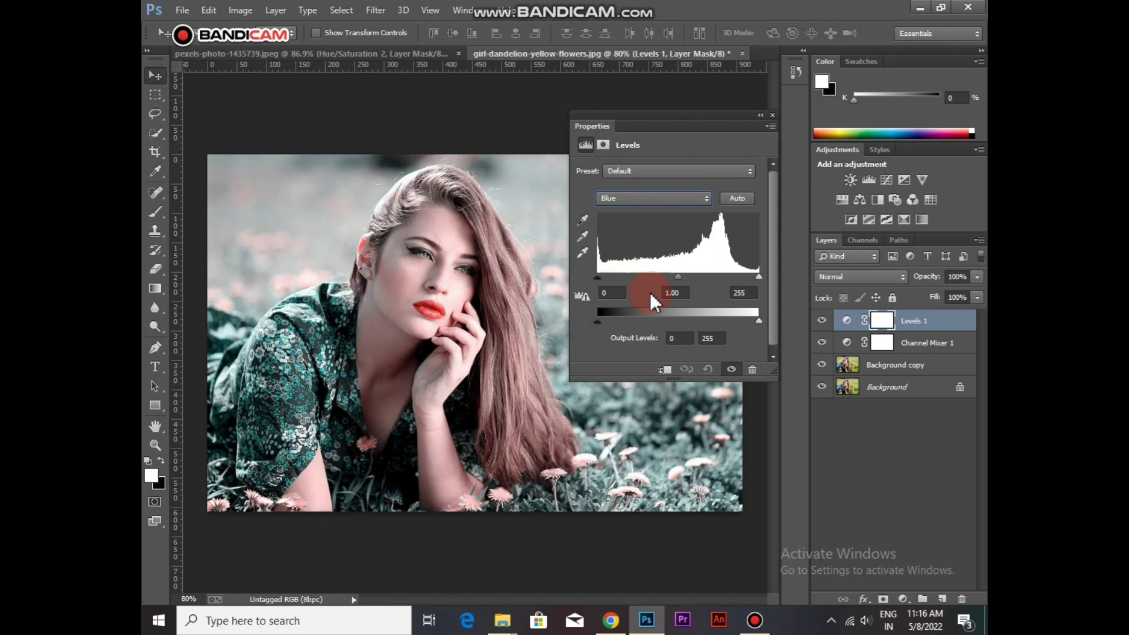
left_click_drag(758, 321, 753, 325)
key("alt+4")
left_click_drag(757, 276, 743, 275)
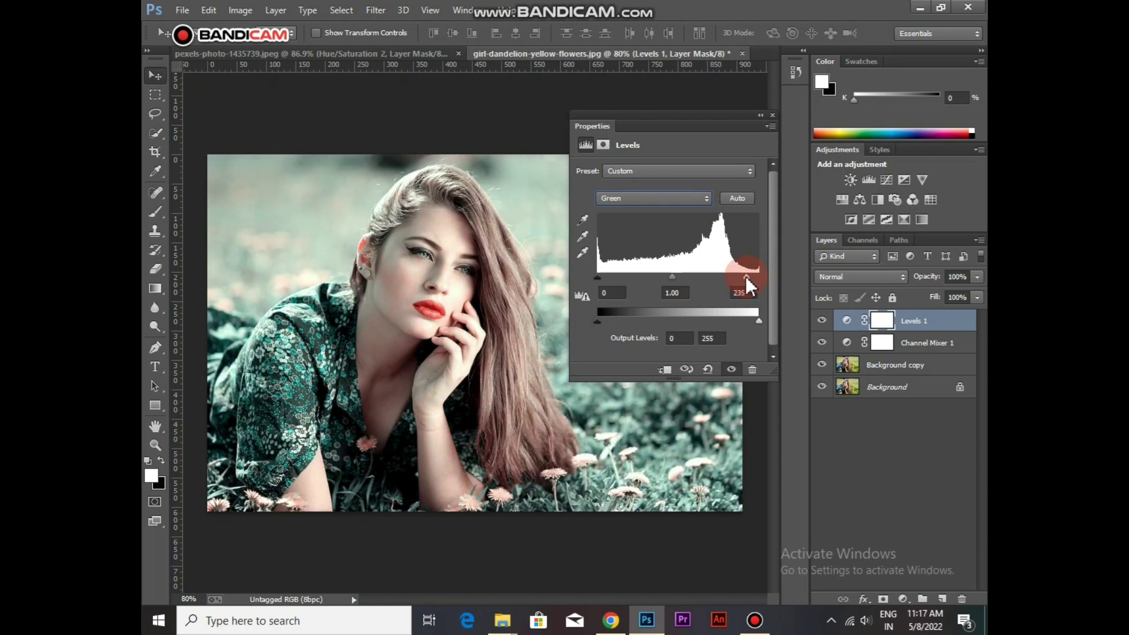
Step: Pull in the Levels blue highlights and the red highlights to 234, then compare before/after
left_click(700, 198)
left_click(634, 249)
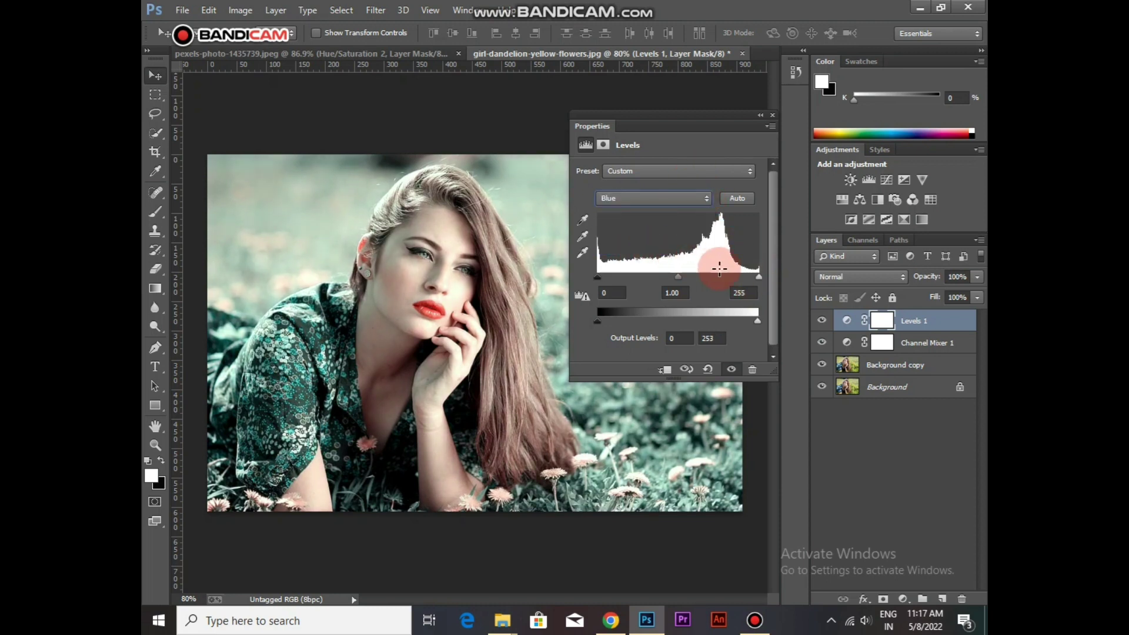
left_click(759, 277)
left_click_drag(757, 278, 744, 278)
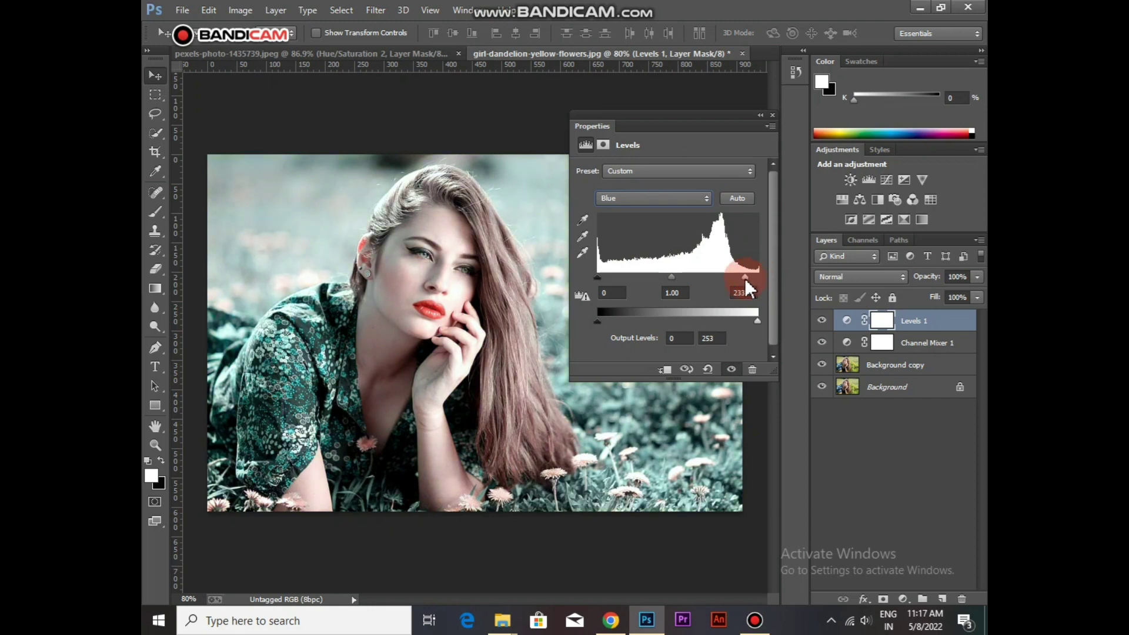
scroll(683, 199, "up", 1)
left_click(686, 197)
left_click(606, 223)
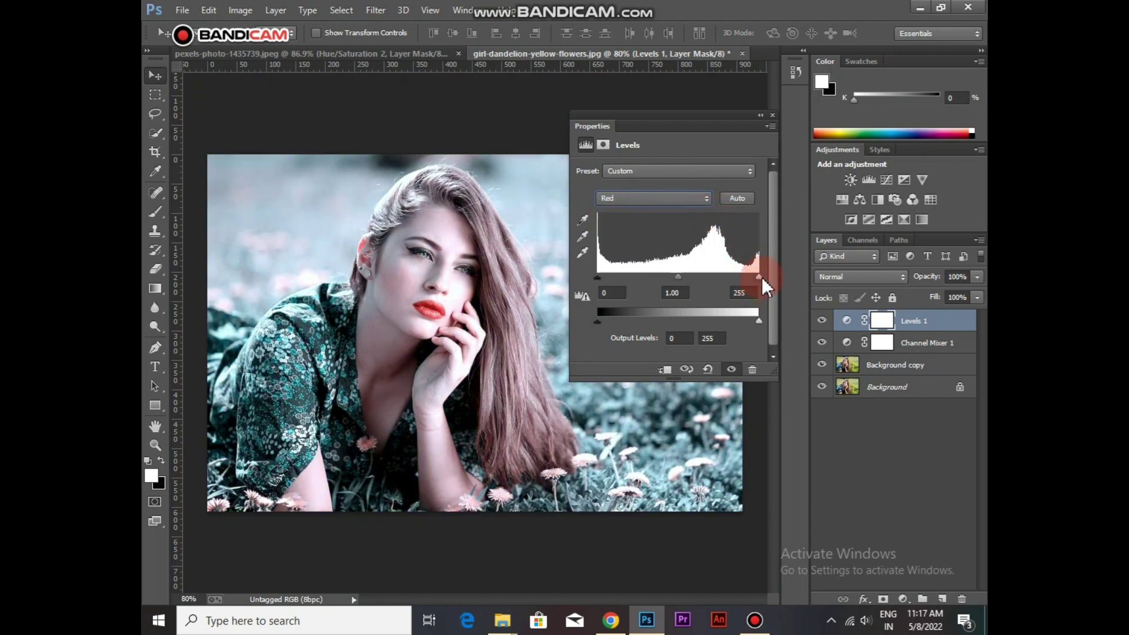
left_click_drag(758, 276, 745, 276)
left_click(821, 321)
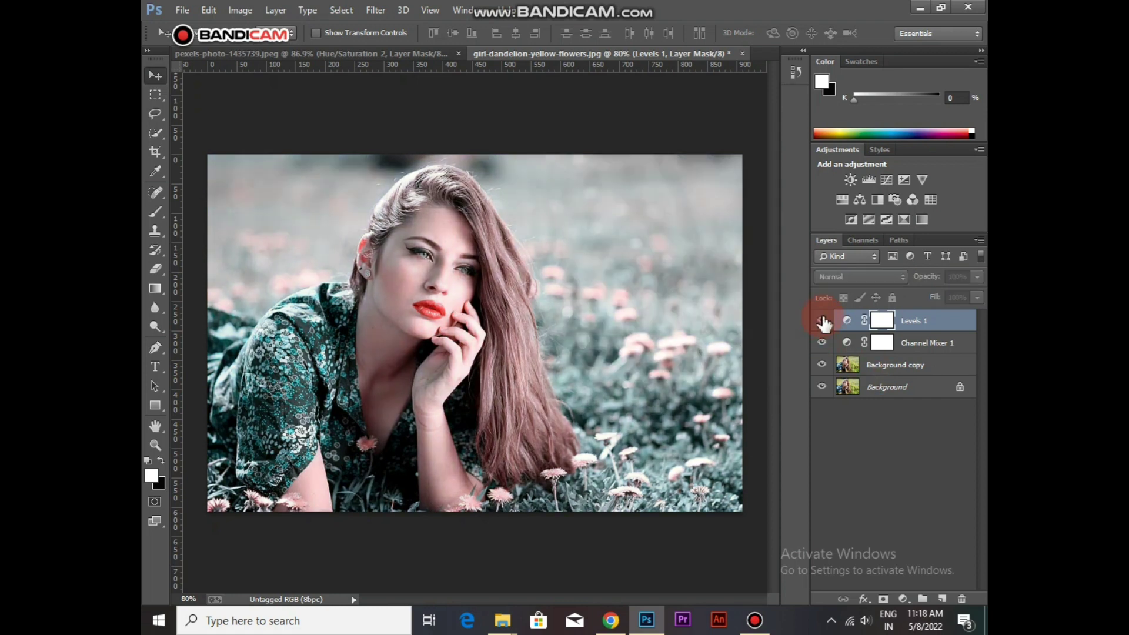
left_click(821, 321)
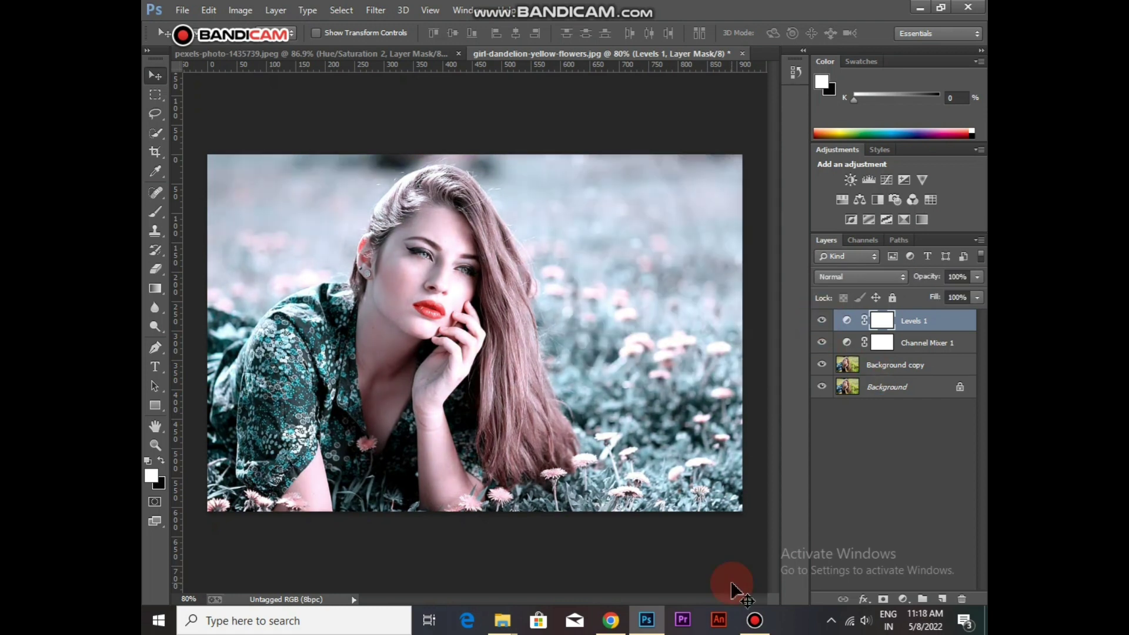
Step: Add a Brightness/Contrast layer with Brightness 5 and Contrast 5
left_click(903, 598)
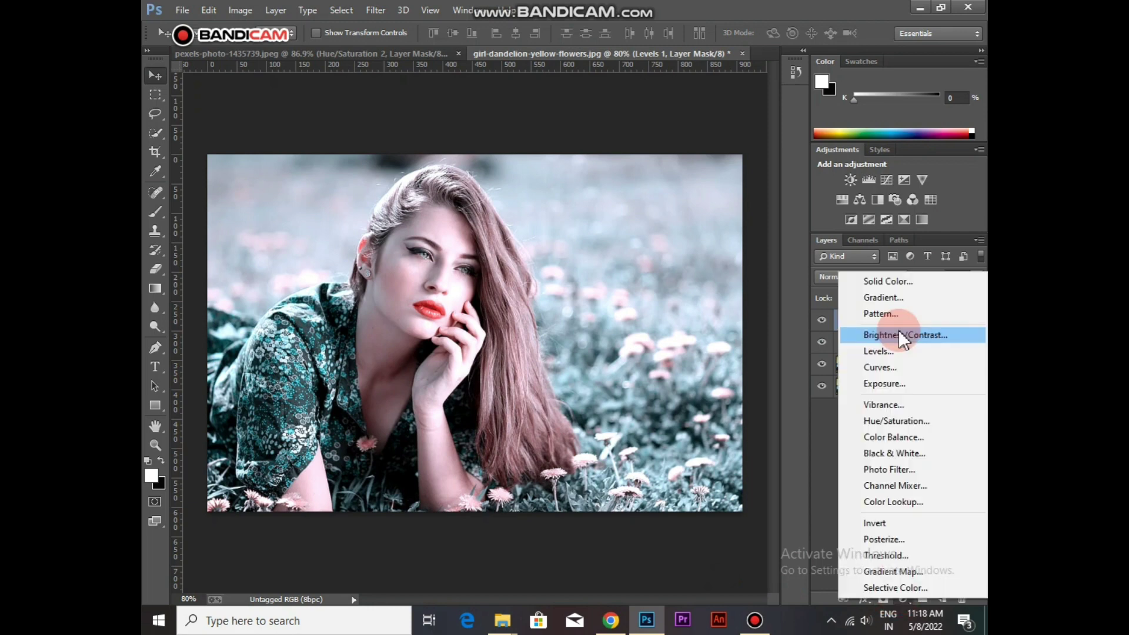
left_click(898, 336)
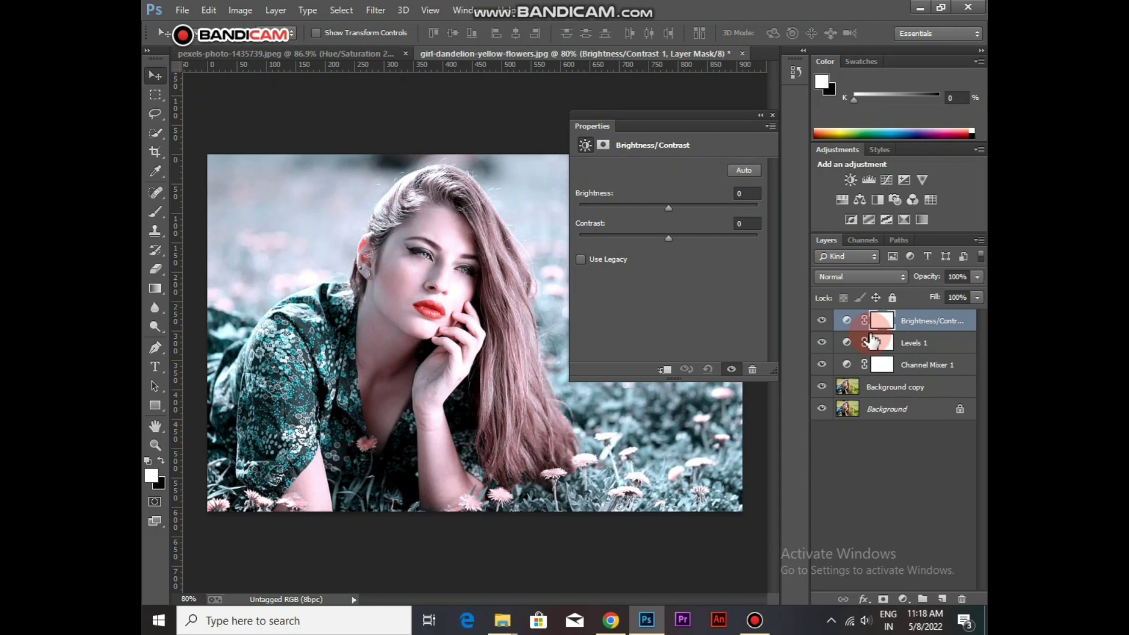
left_click(743, 170)
left_click(746, 192)
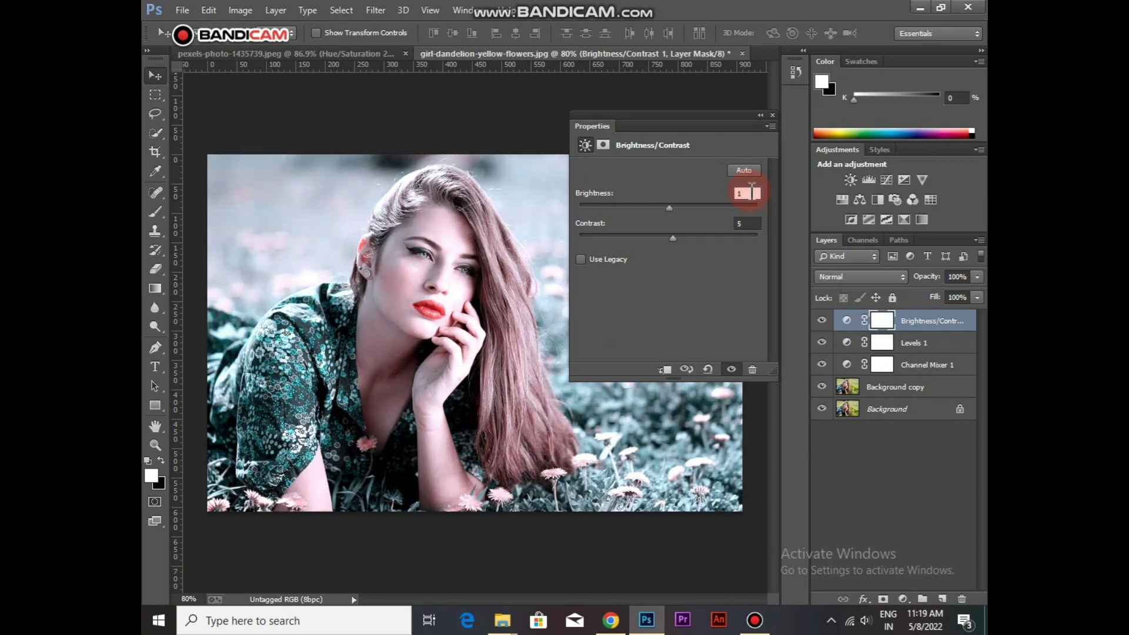
left_click(749, 168)
left_click(772, 115)
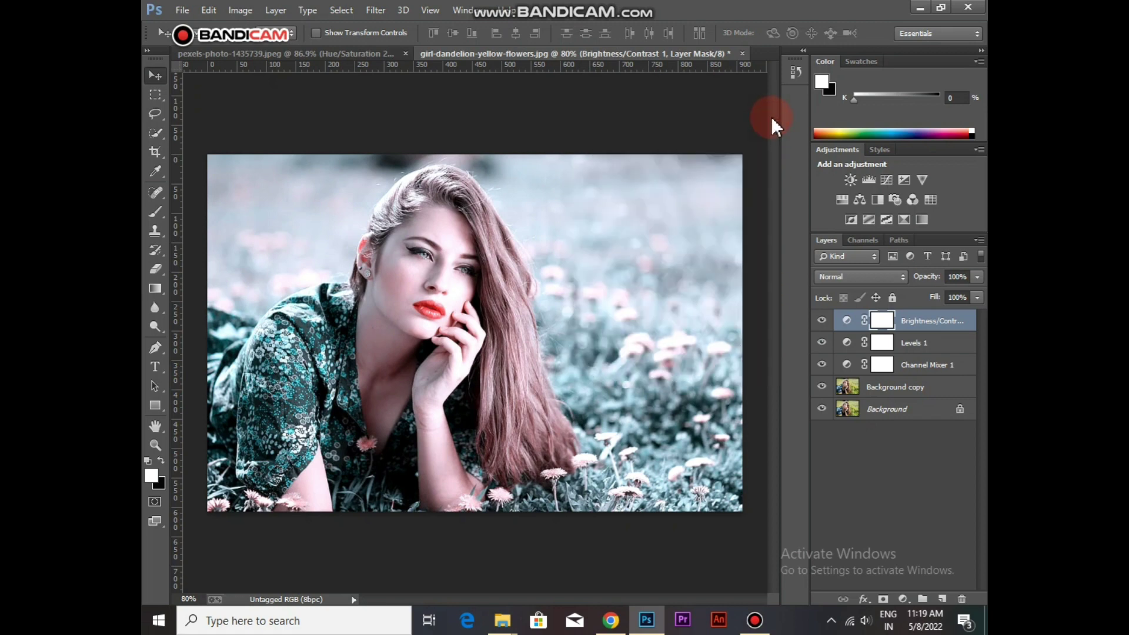
left_click(902, 599)
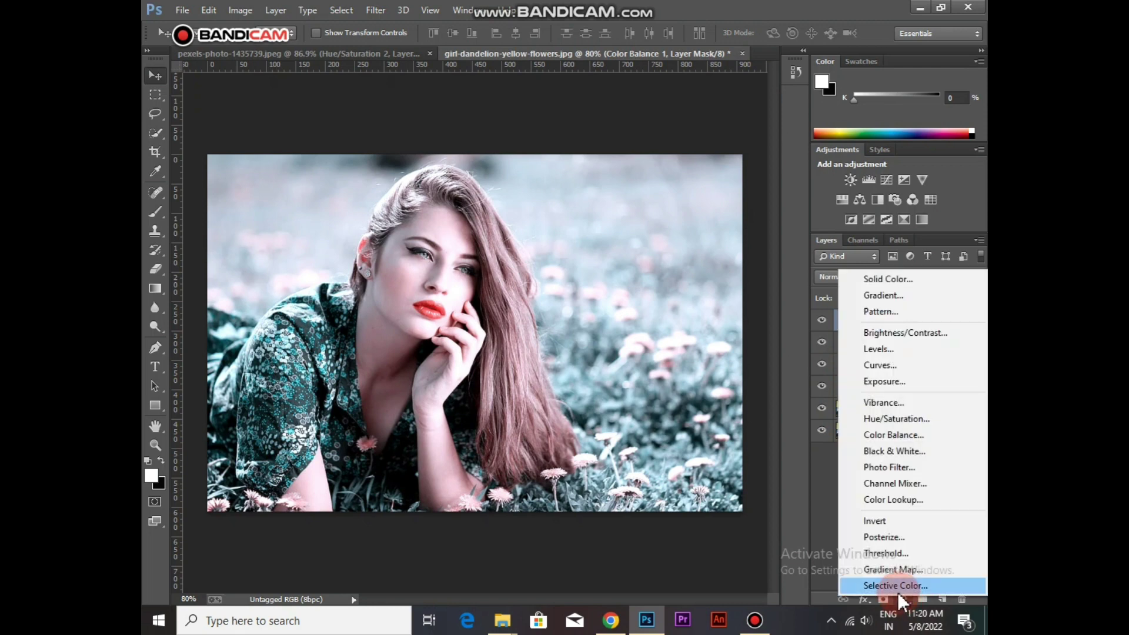
Step: Add a Hue/Saturation layer with Saturation raised to +18
left_click(888, 418)
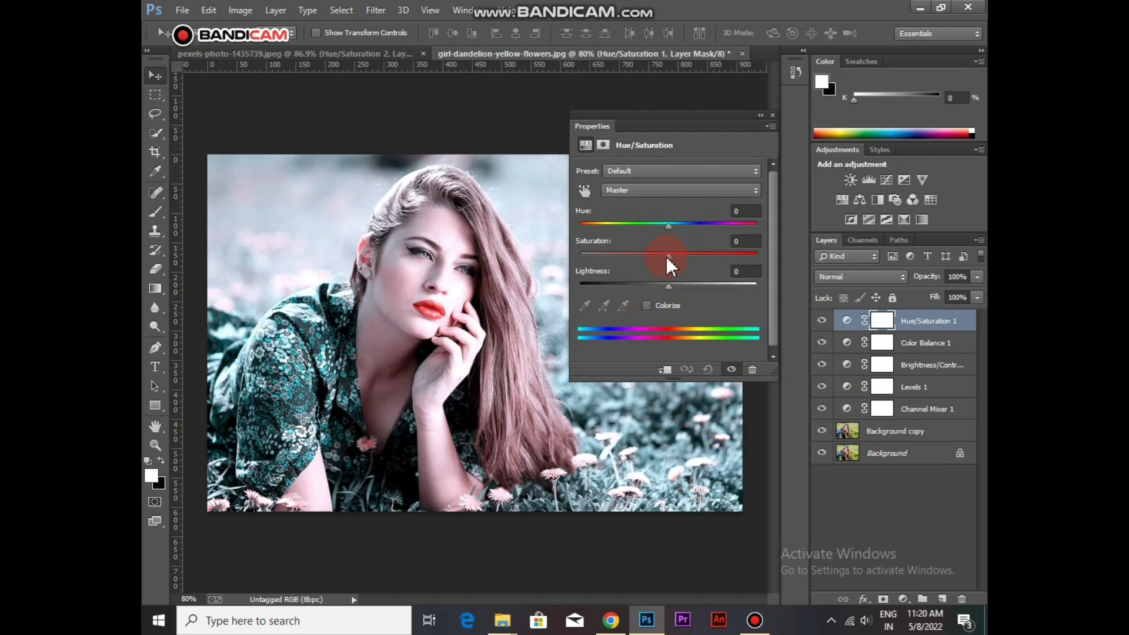
left_click_drag(667, 257, 696, 257)
Step: Paint black with a soft brush on the Hue/Saturation mask over the cheek, hand, neck and arm
left_click(771, 115)
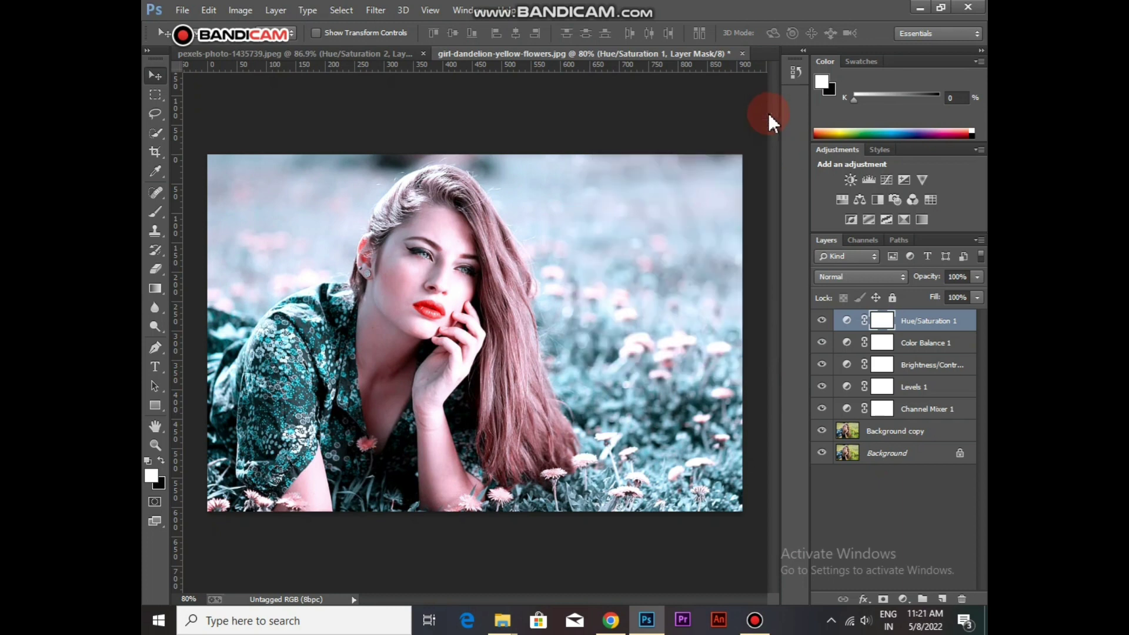
left_click(162, 460)
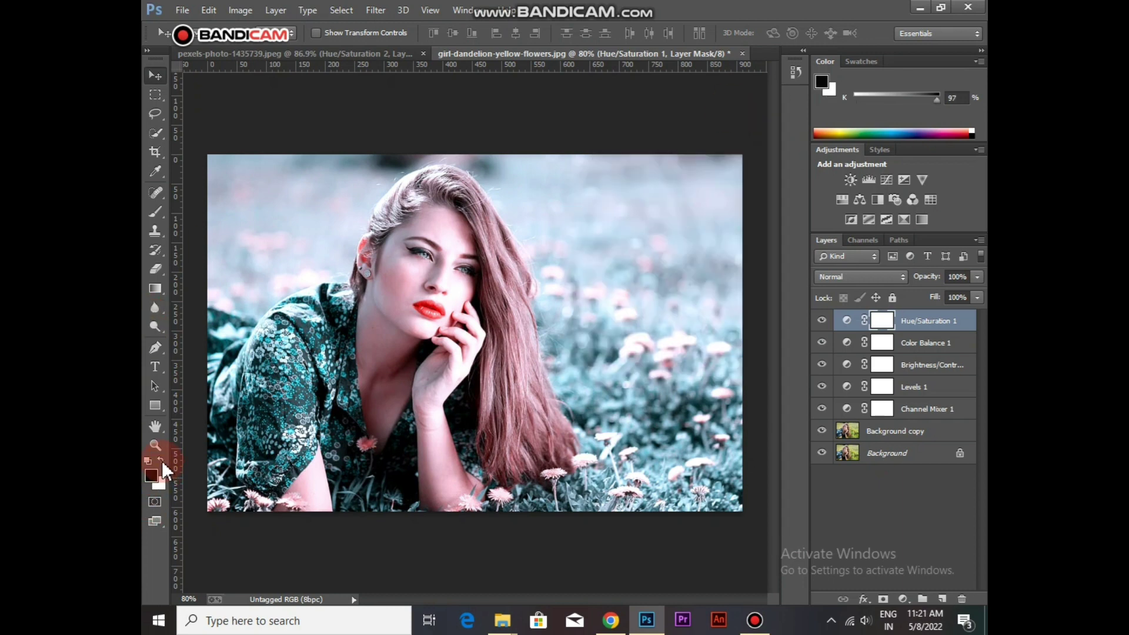
left_click(156, 212)
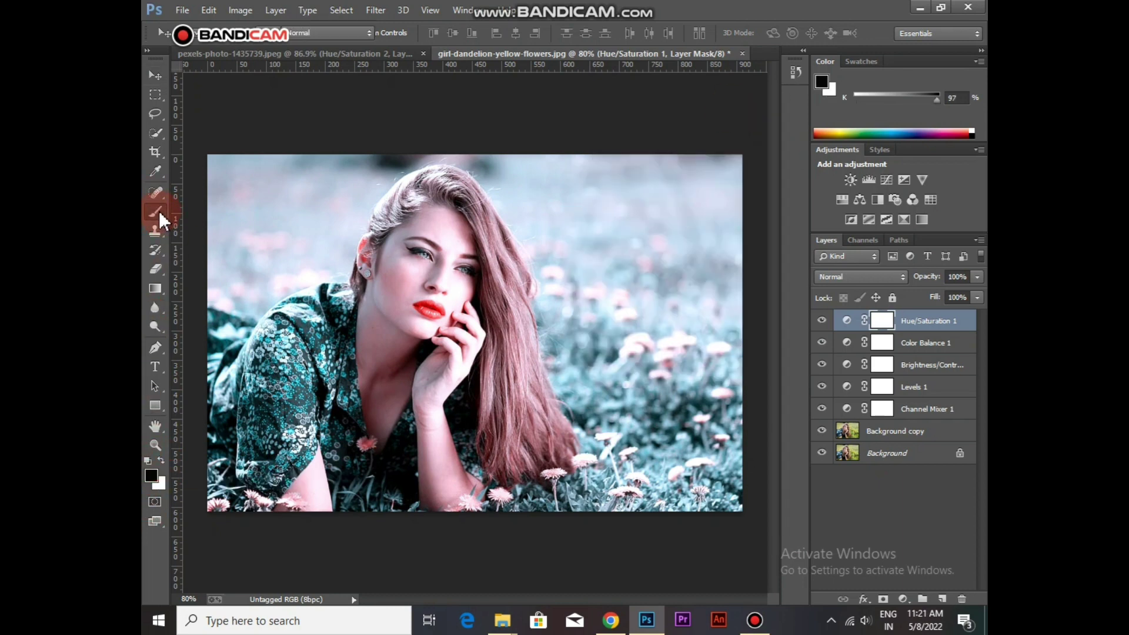
left_click(212, 36)
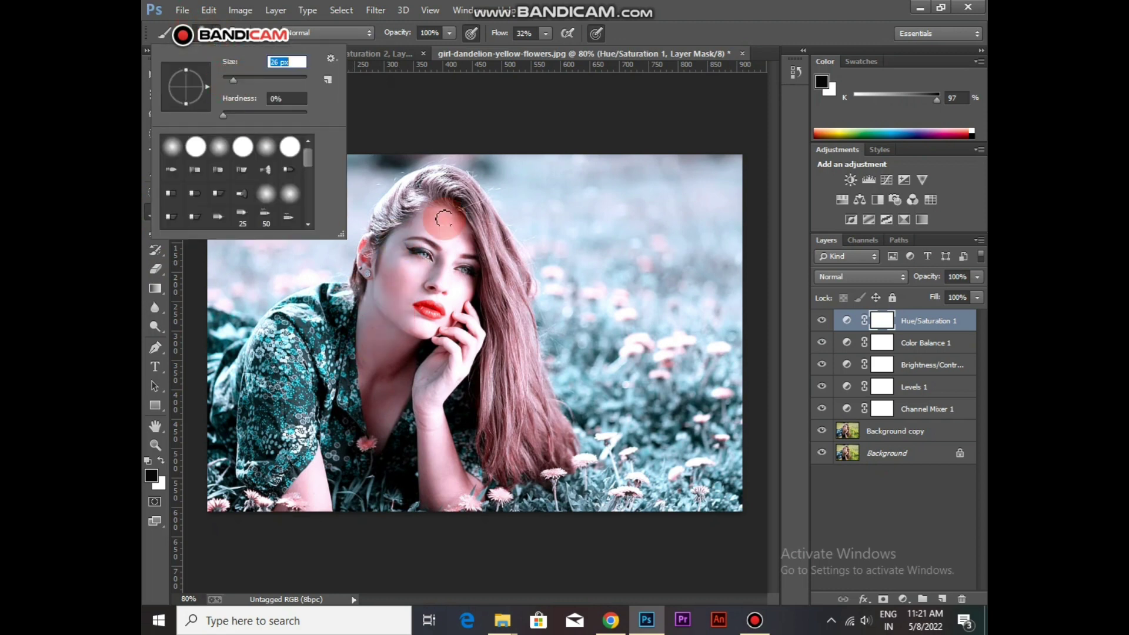
key("Return")
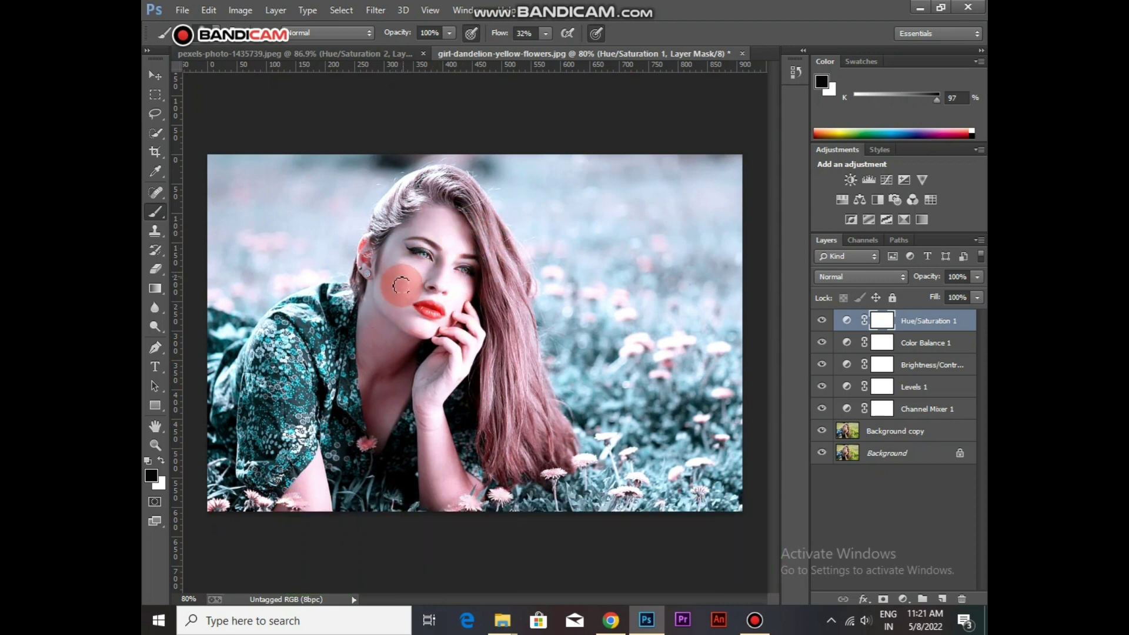
left_click_drag(393, 303, 429, 282)
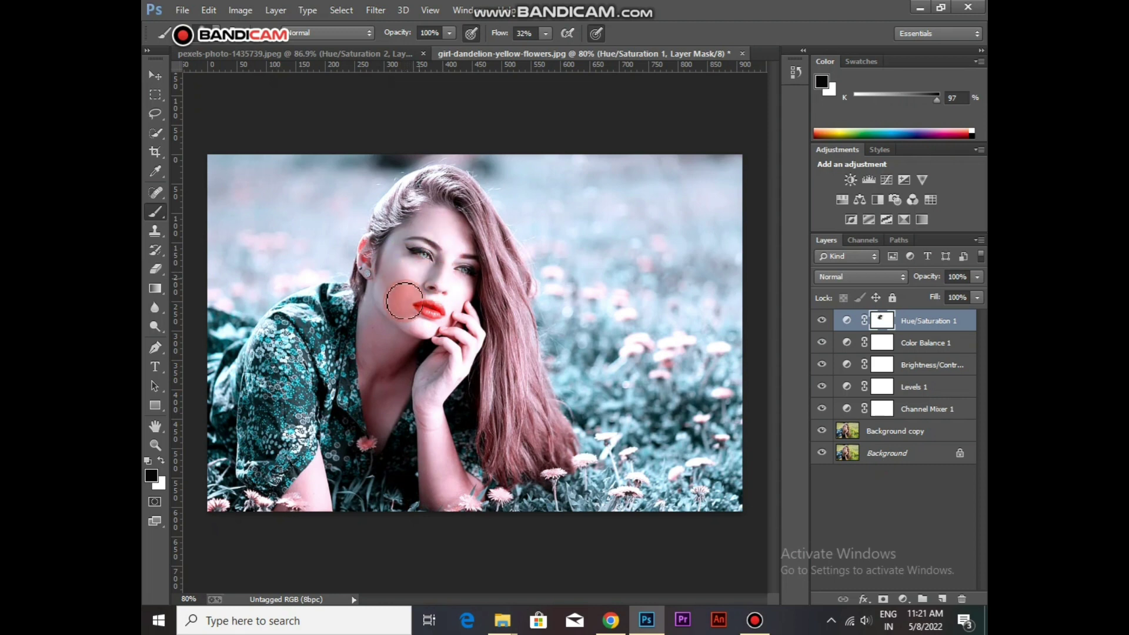
left_click_drag(455, 471, 460, 470)
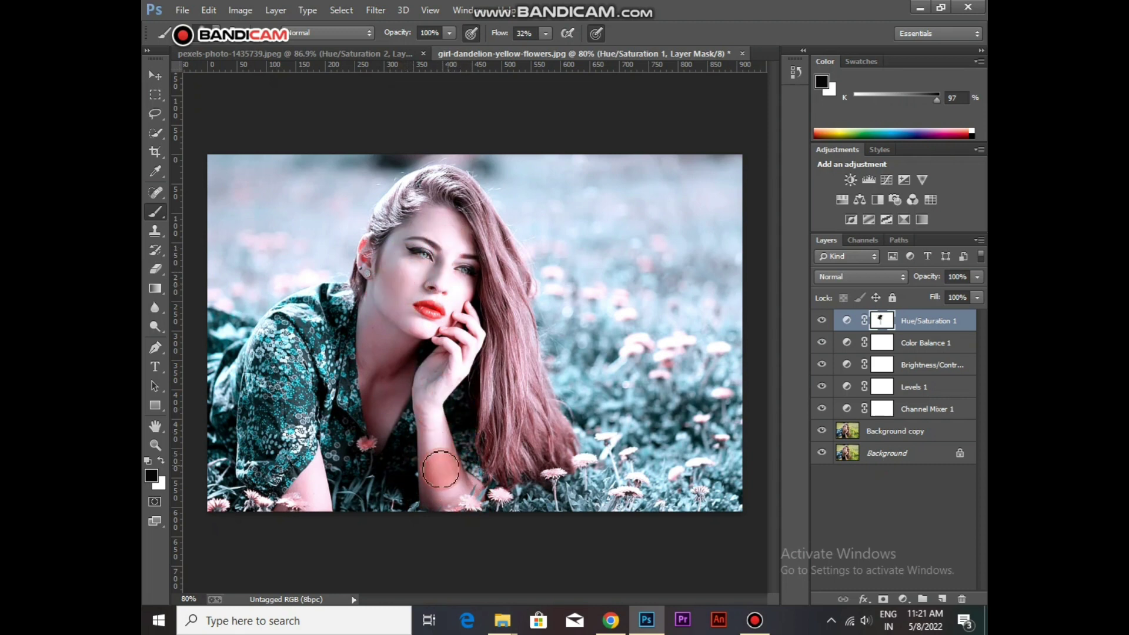
mouse_move(460, 471)
left_mouse_down()
mouse_move(310, 490)
mouse_move(371, 372)
mouse_move(368, 356)
left_mouse_up()
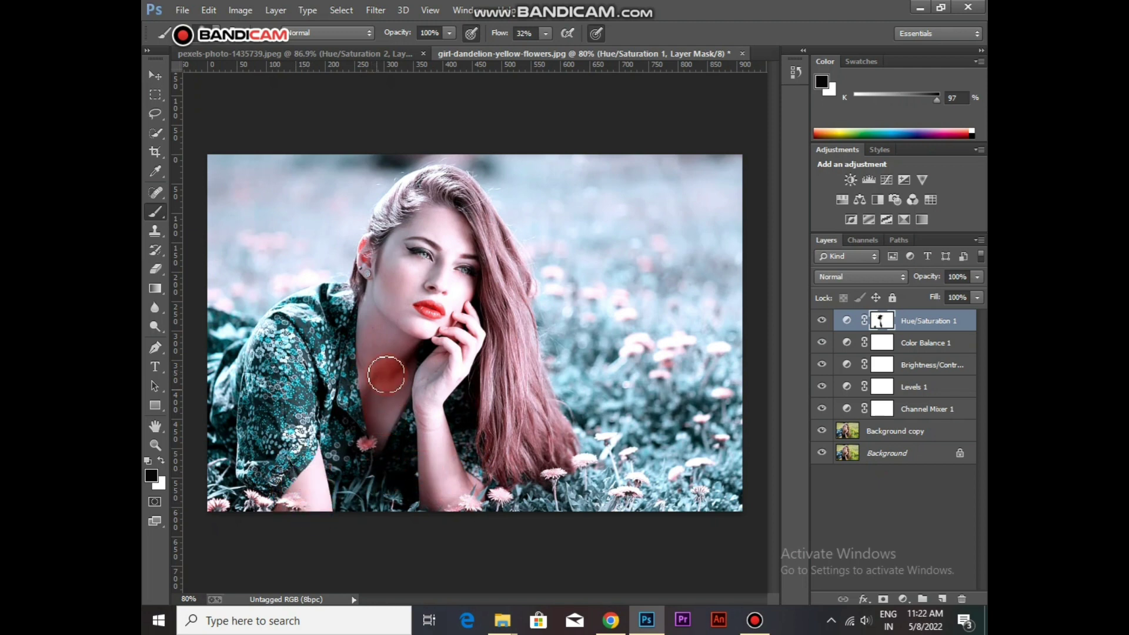
Step: Add a Selective Color layer setting Cyans to Cyan +100 and Black +11
key("v")
left_click(902, 598)
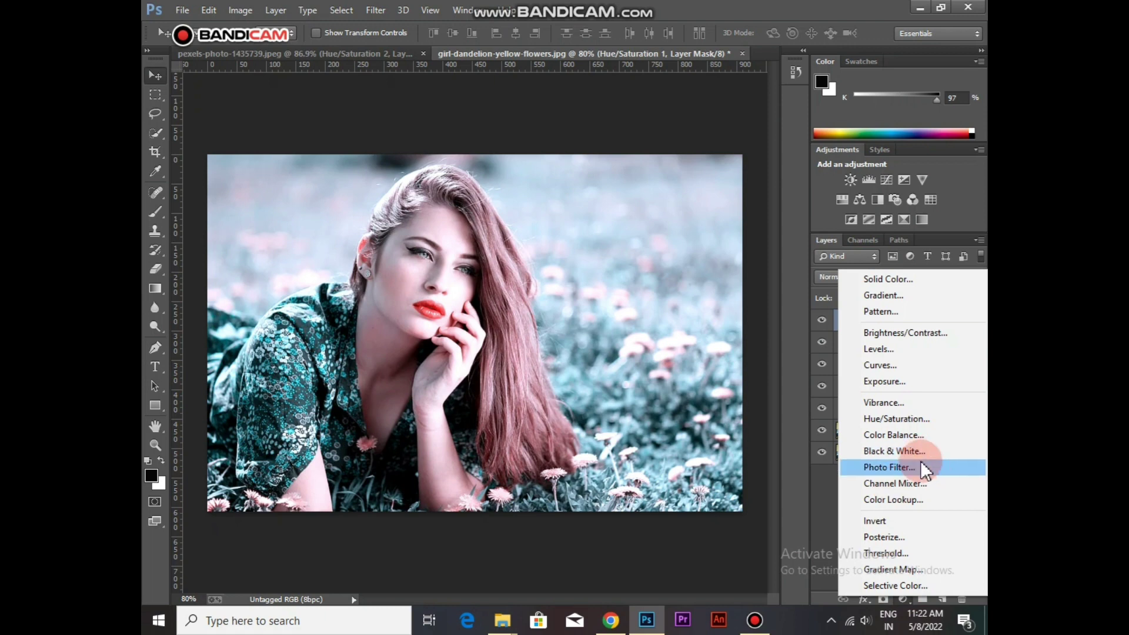
left_click_drag(894, 486, 891, 584)
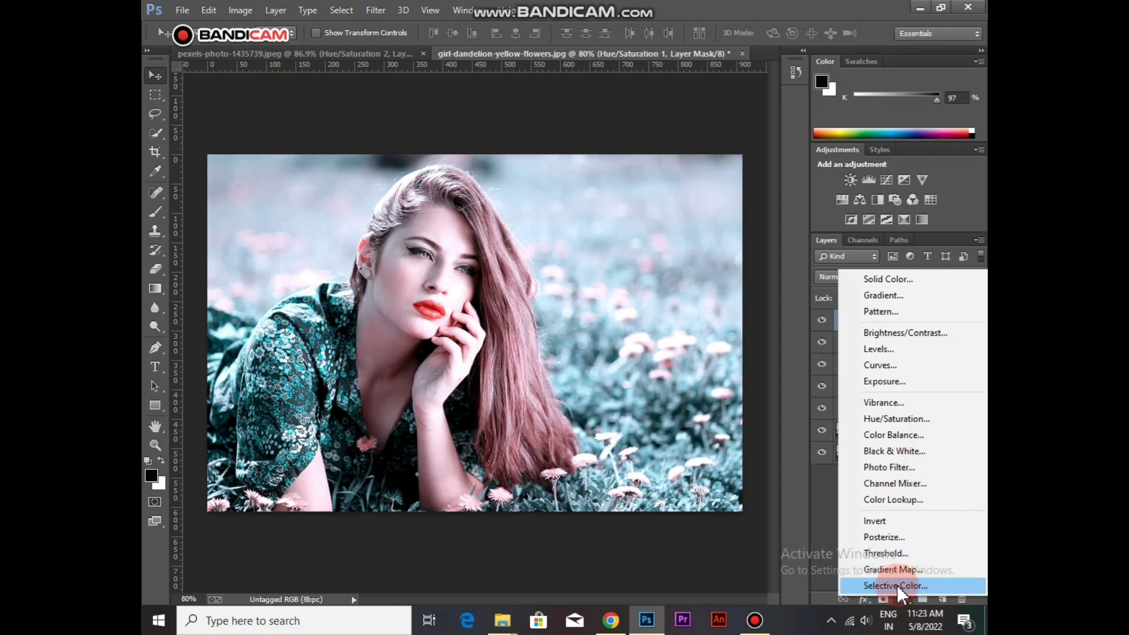
left_click(897, 585)
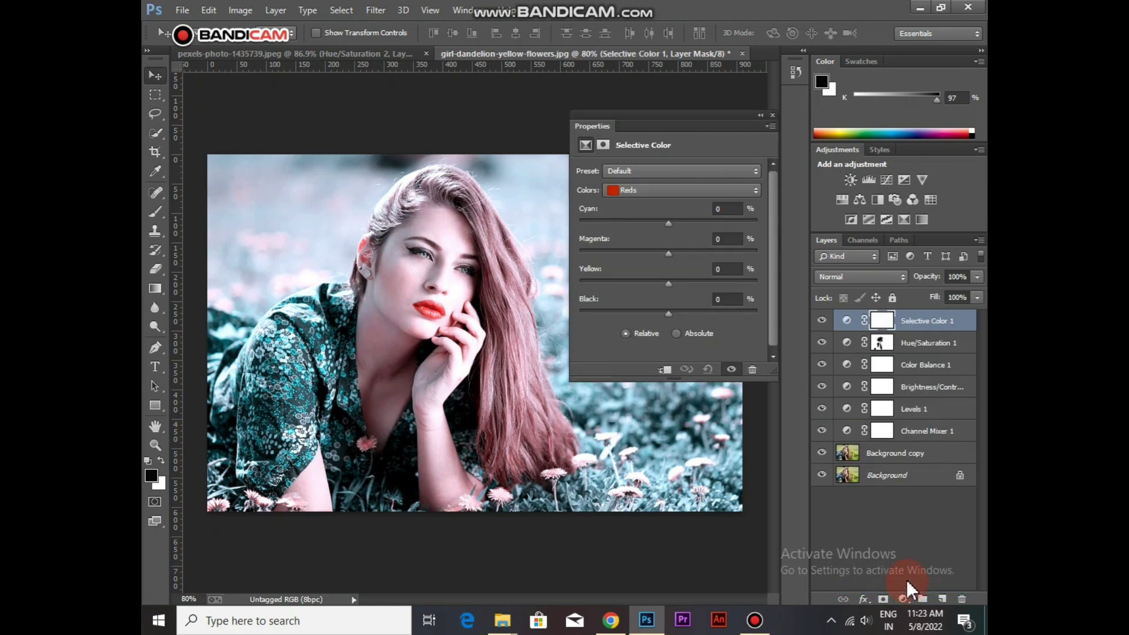
left_click(666, 265)
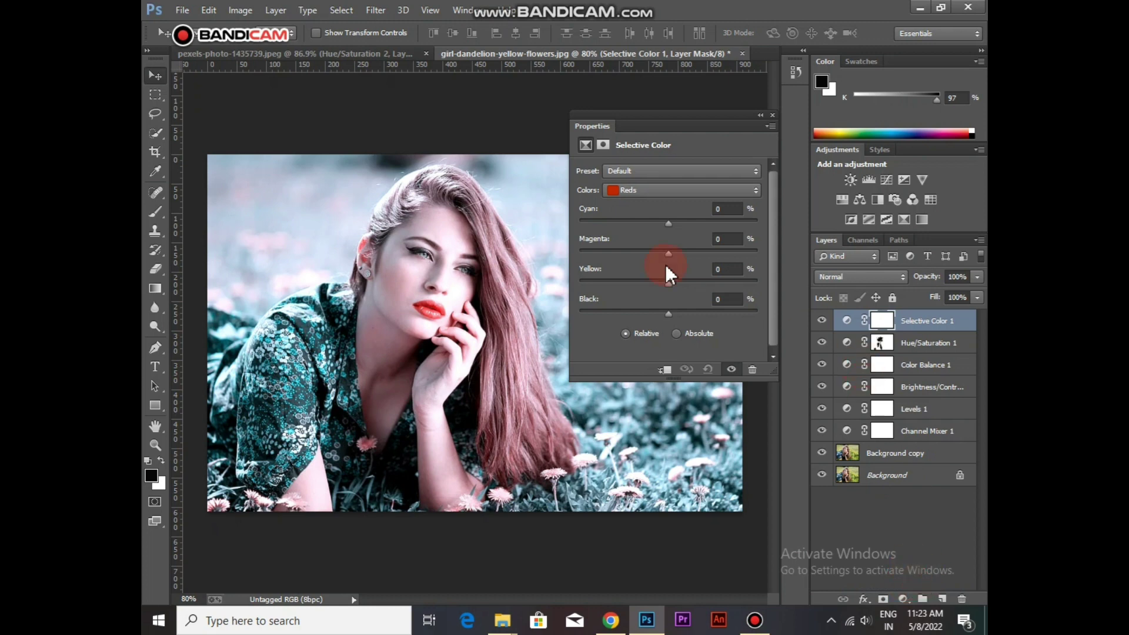
left_click(707, 189)
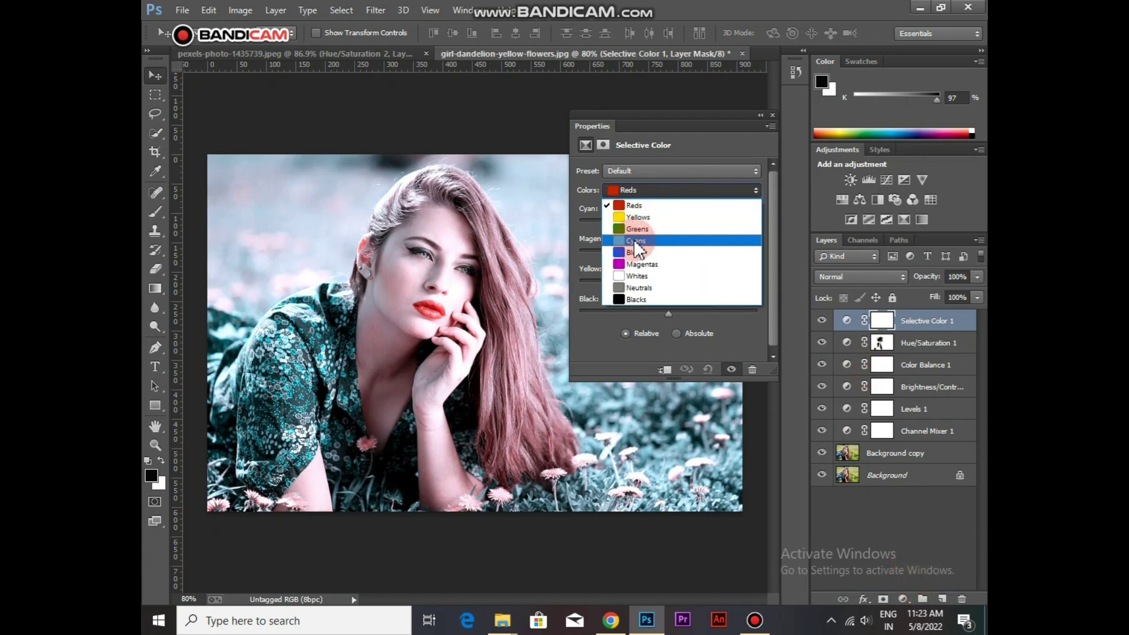
left_click(635, 241)
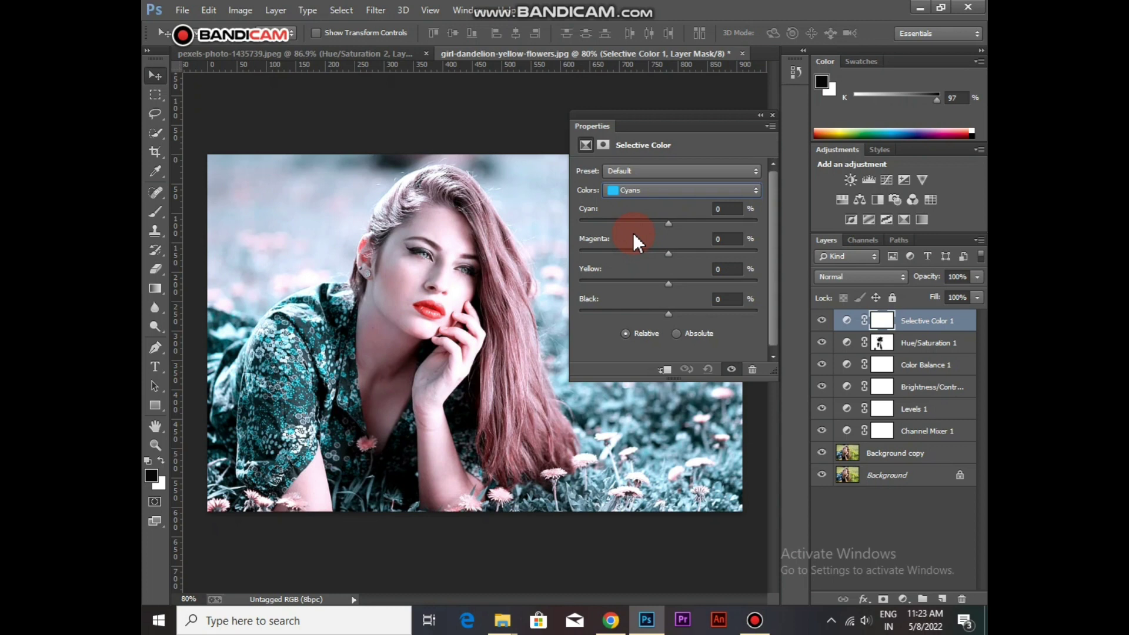
left_click_drag(663, 224, 668, 224)
left_click_drag(756, 223, 707, 224)
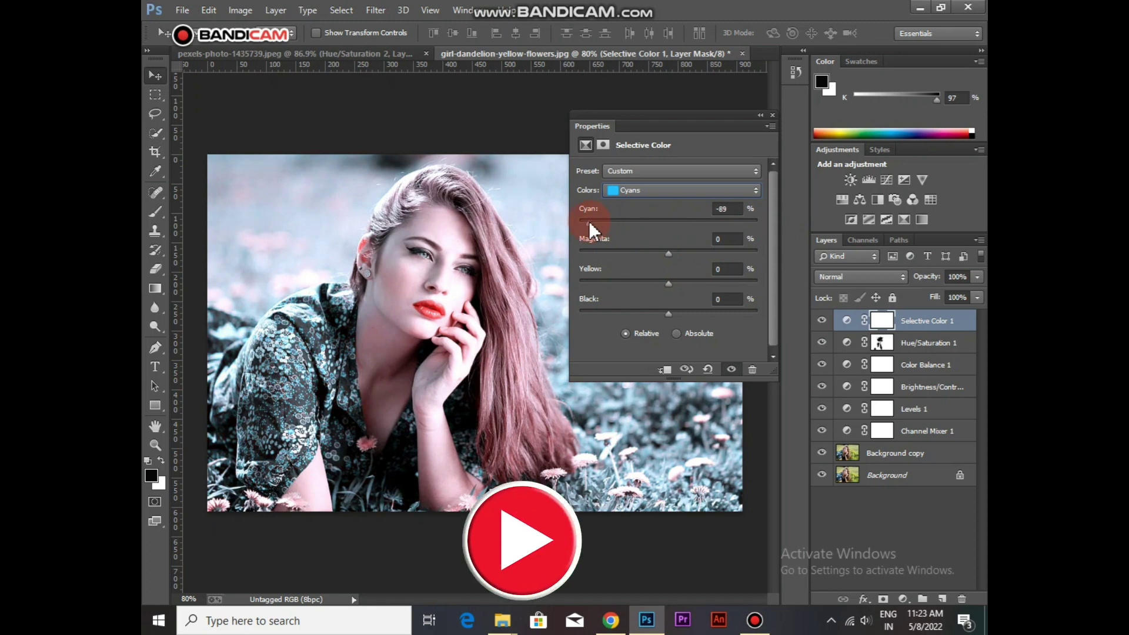
left_click_drag(661, 230, 739, 210)
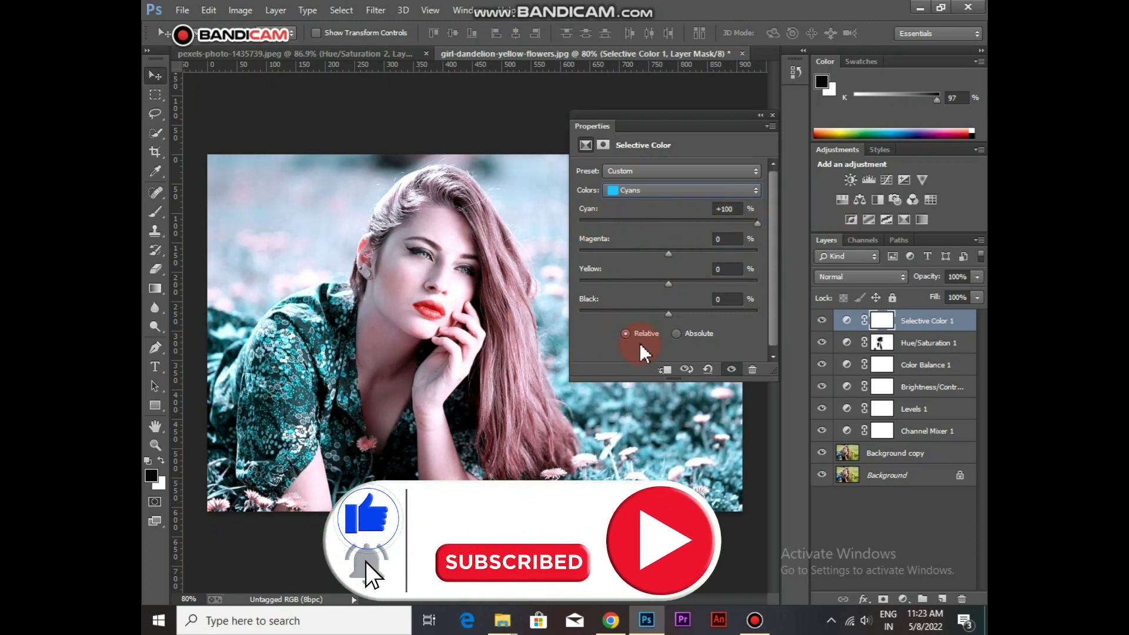
left_click_drag(669, 313, 677, 313)
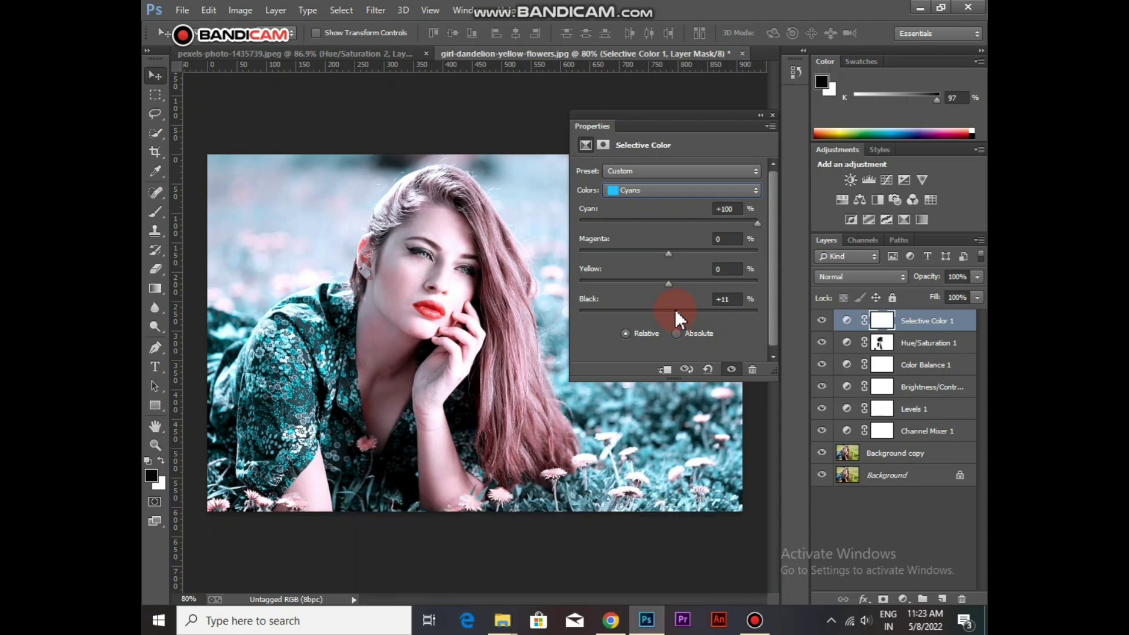
Step: Set Selective Color Blues to Cyan -2 and Black +2, then compare with it toggled
left_click(690, 190)
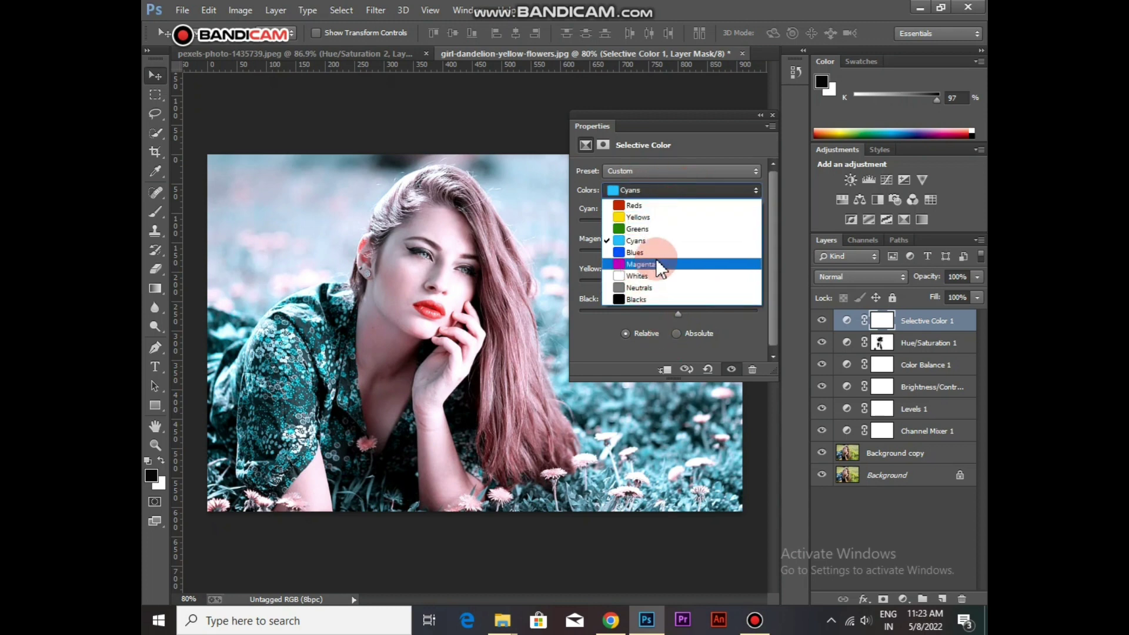
left_click(649, 252)
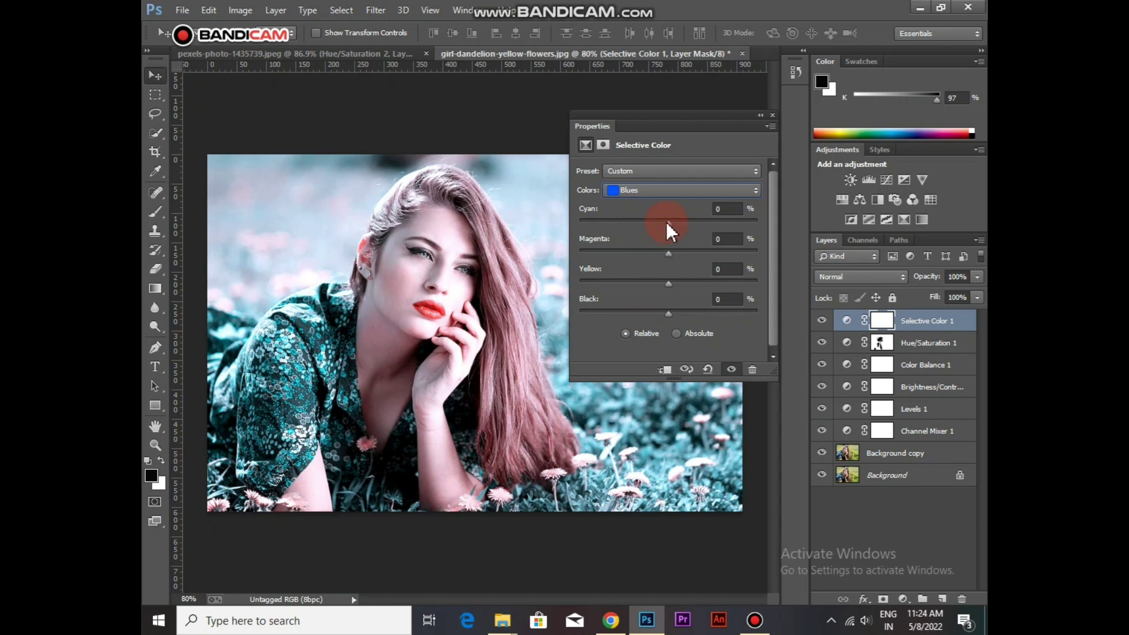
left_click_drag(667, 222, 666, 222)
left_click_drag(667, 312, 678, 311)
left_click(771, 115)
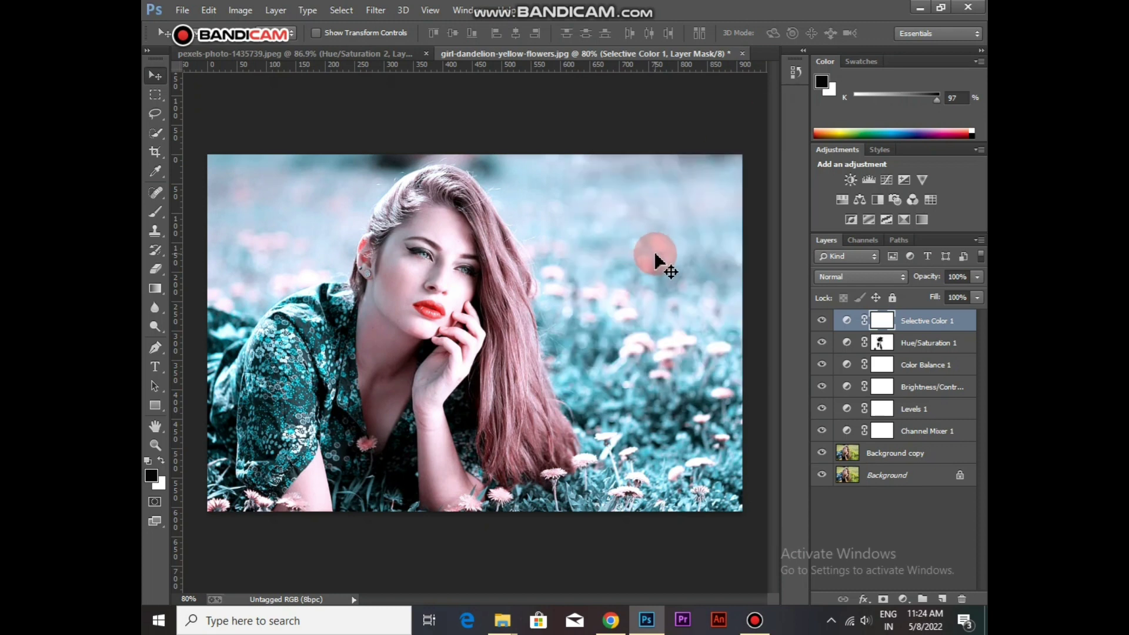
left_click(821, 321)
left_click(822, 322)
left_click(823, 322)
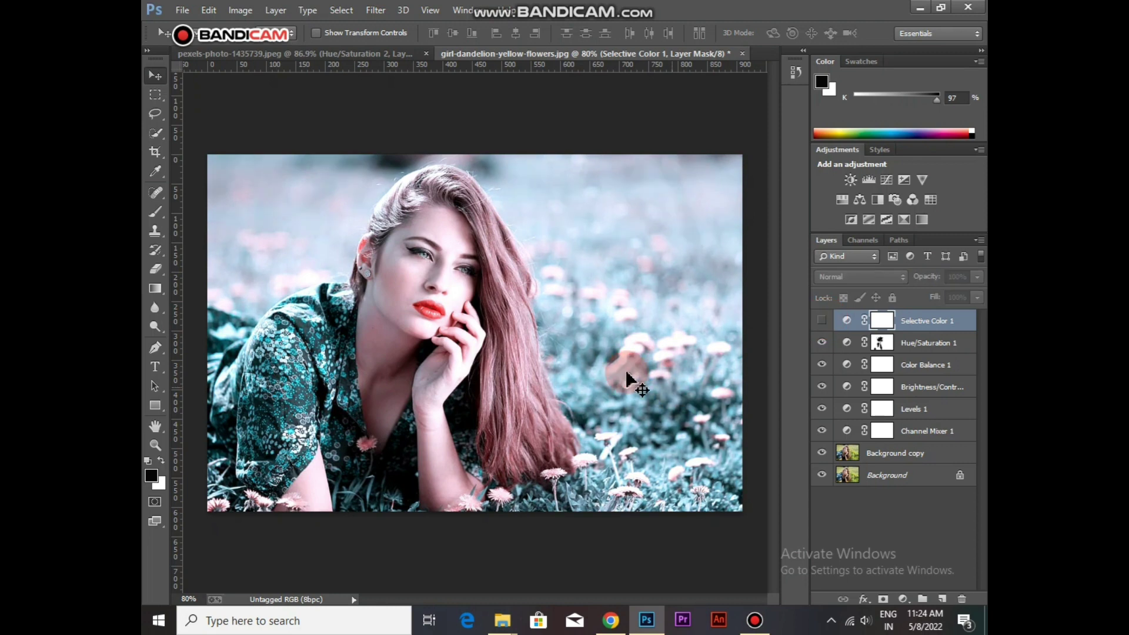
left_click(823, 322)
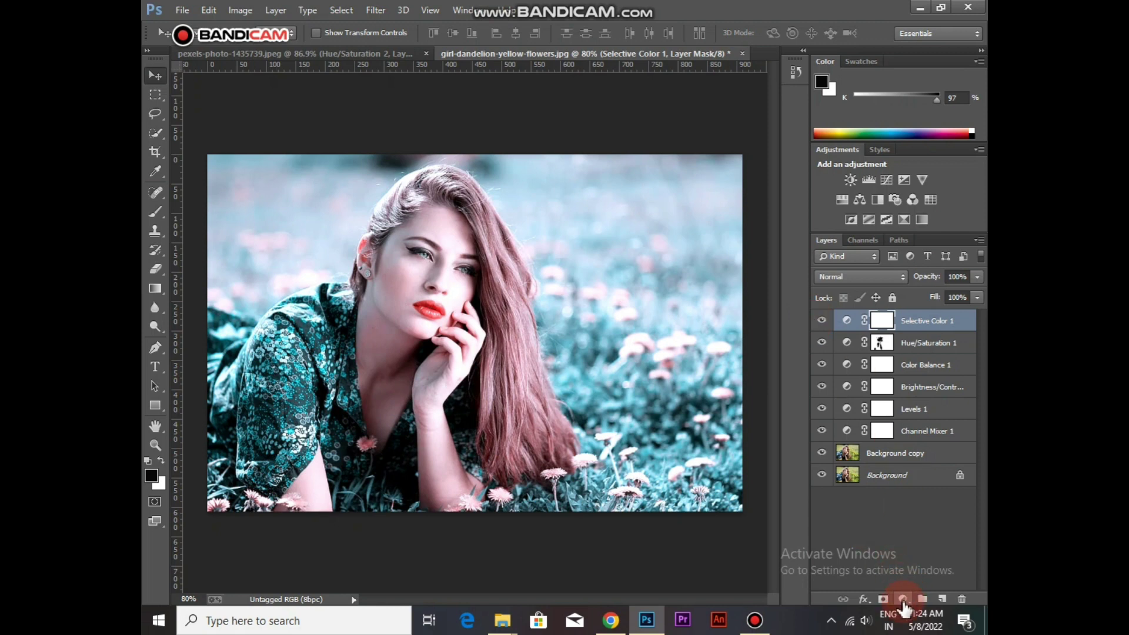
Step: Add a Color Balance 2 layer with midtones Cyan -21, Magenta -8 and Blue +19
left_click(903, 599)
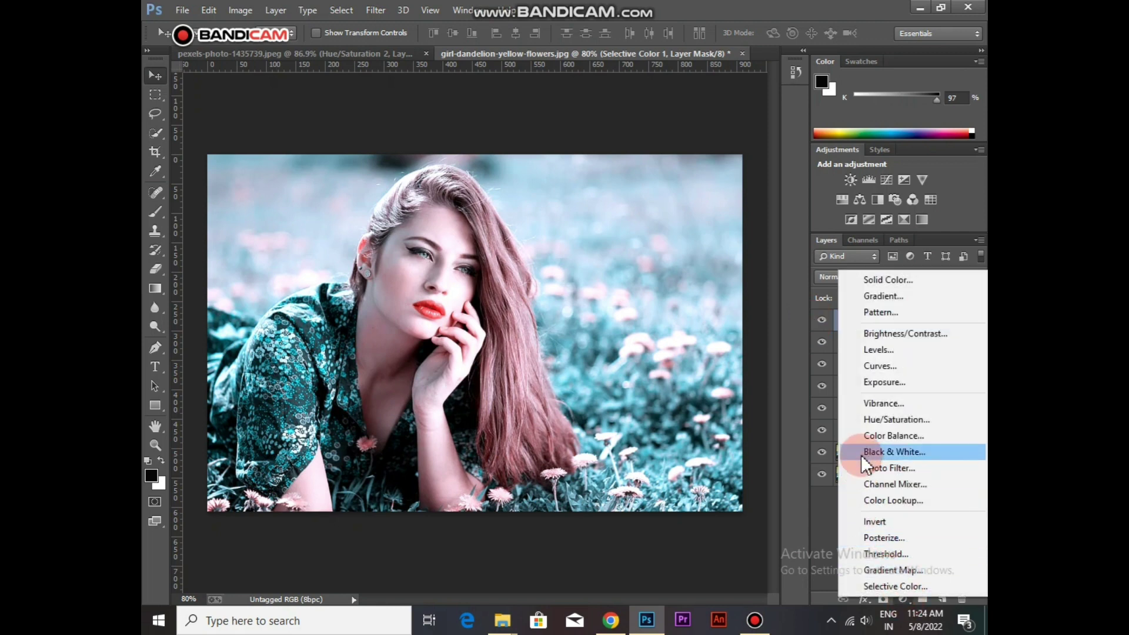
left_click(901, 434)
mouse_move(647, 254)
left_mouse_down()
mouse_move(673, 264)
mouse_move(662, 260)
left_mouse_up()
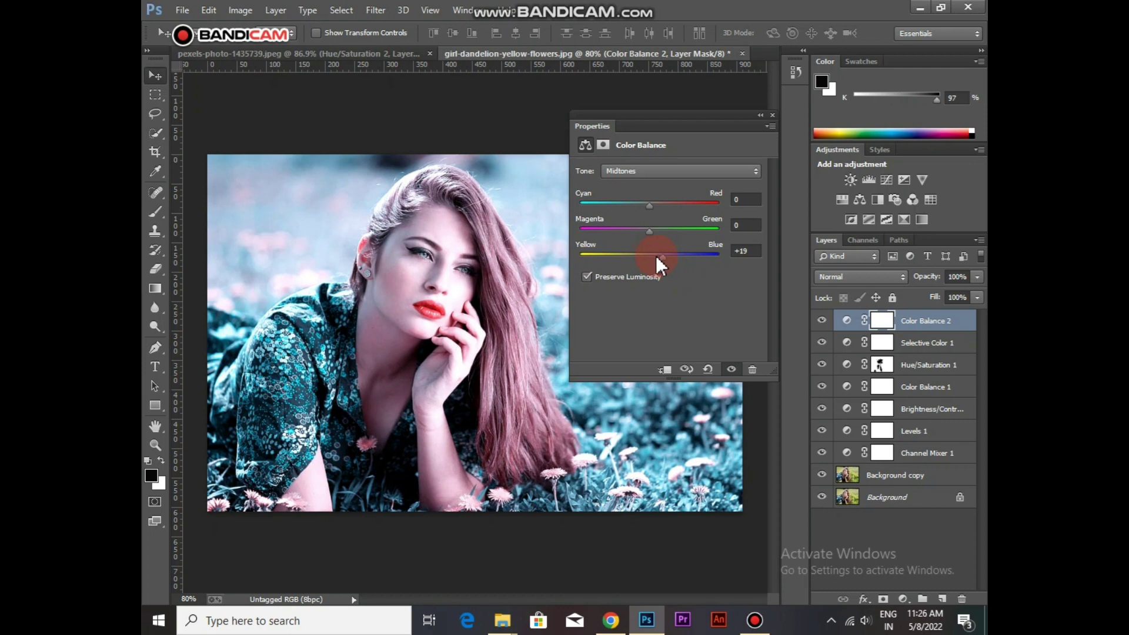
left_click_drag(657, 229, 643, 228)
mouse_move(650, 205)
left_mouse_down()
mouse_move(620, 203)
mouse_move(635, 217)
mouse_move(582, 208)
mouse_move(638, 217)
mouse_move(625, 204)
left_mouse_up()
left_click(772, 115)
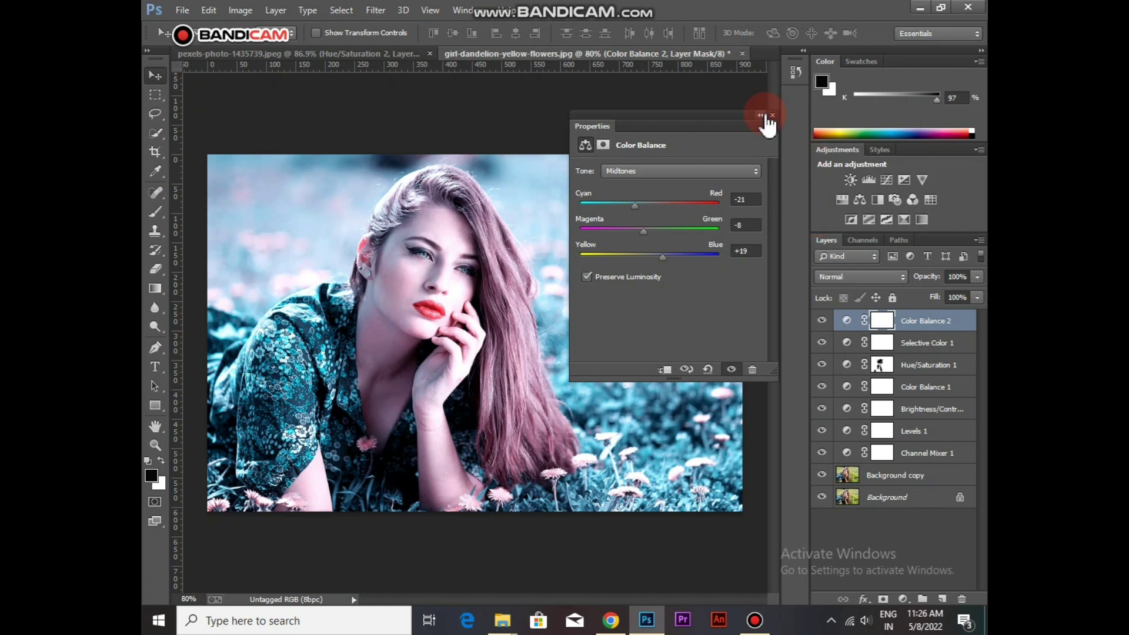
left_click(821, 320)
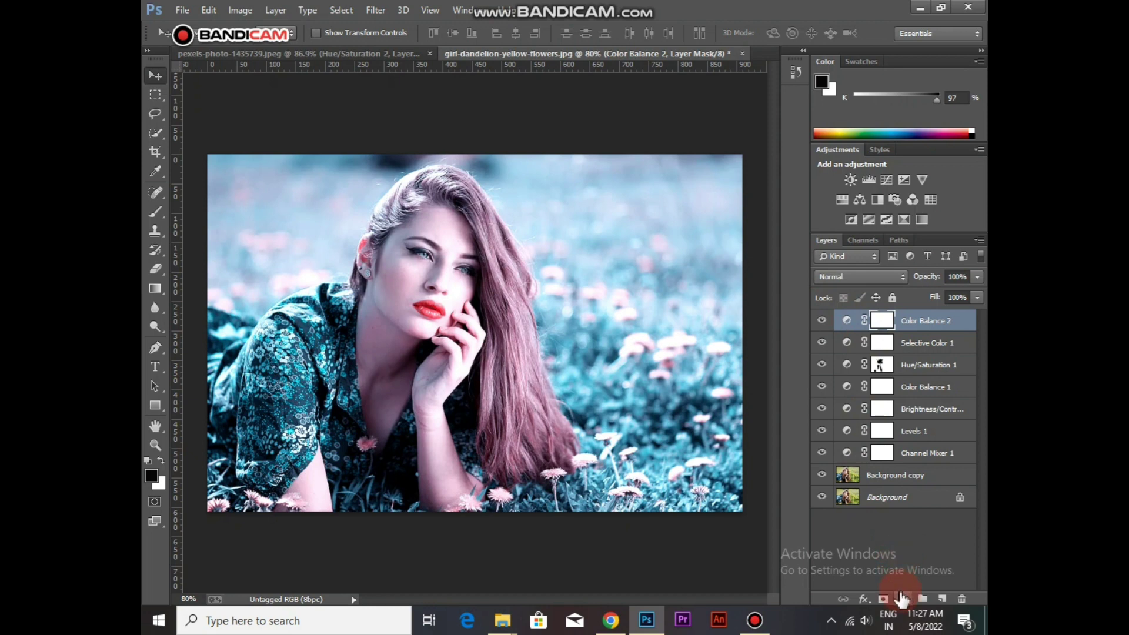
left_click(902, 598)
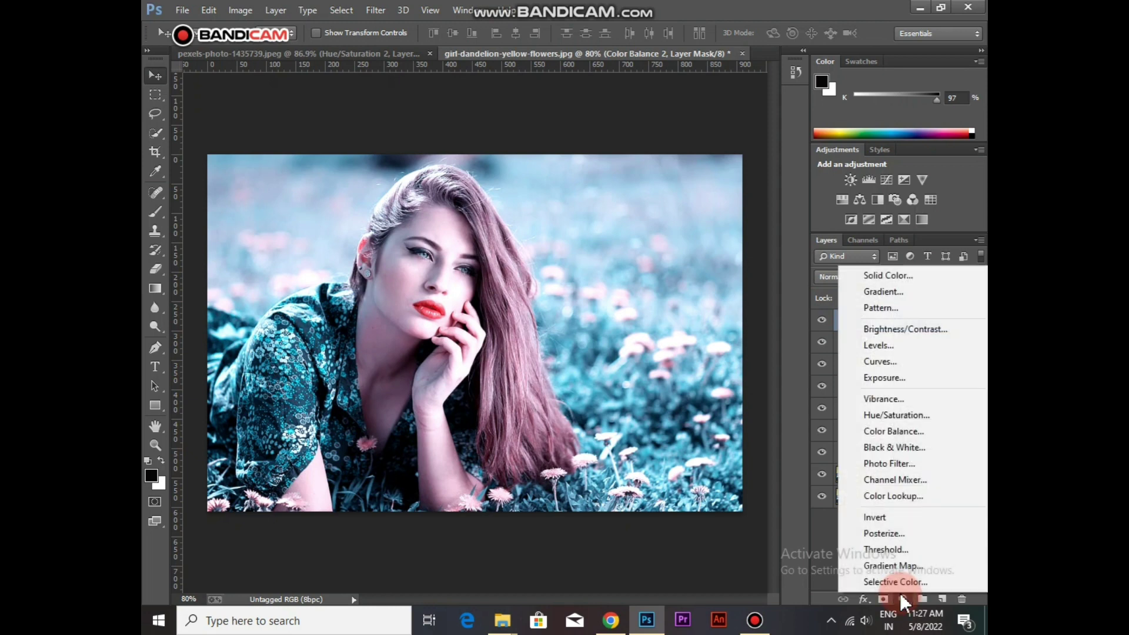
Step: Add a Hue/Saturation 2 layer with Saturation +10 and select its layer mask
left_click(897, 415)
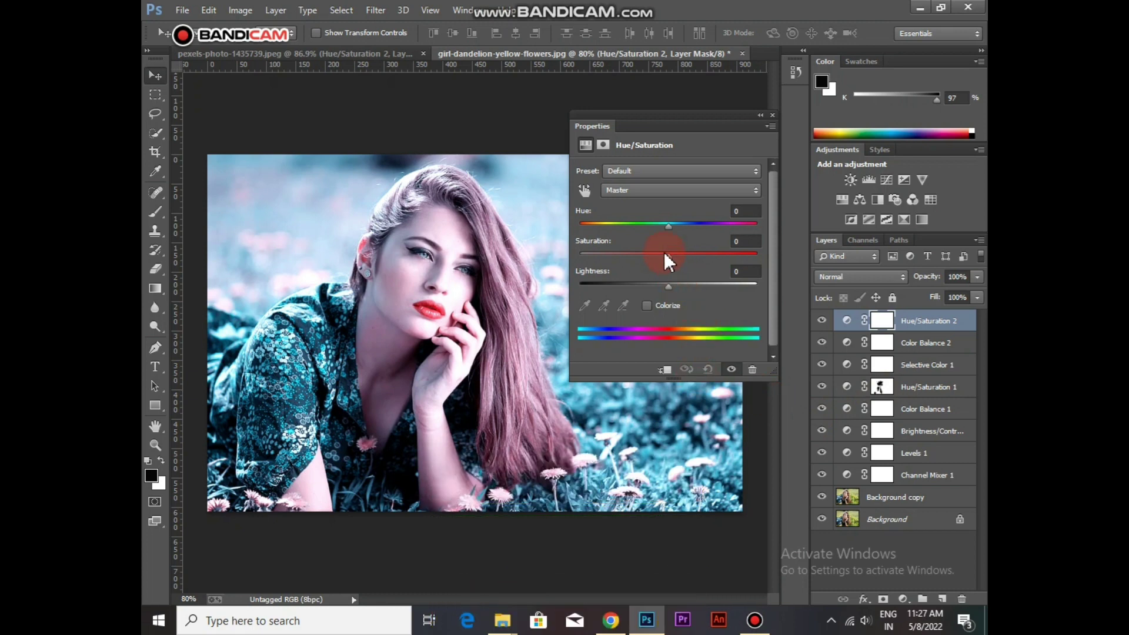
mouse_move(668, 253)
left_mouse_down()
mouse_move(701, 261)
mouse_move(673, 257)
left_mouse_up()
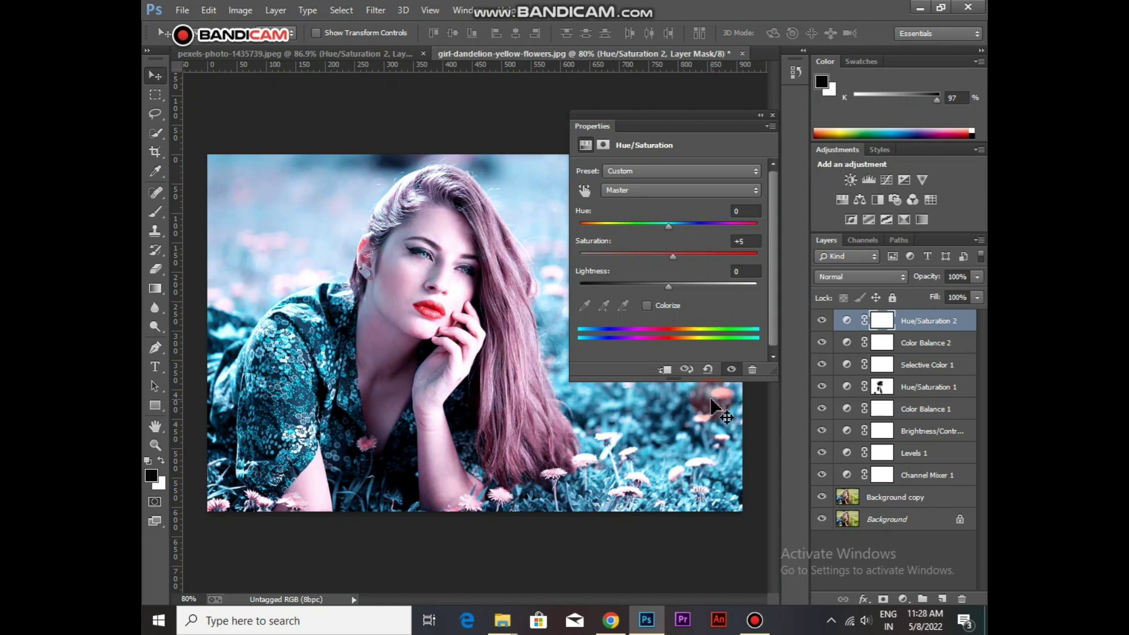
left_click(770, 114)
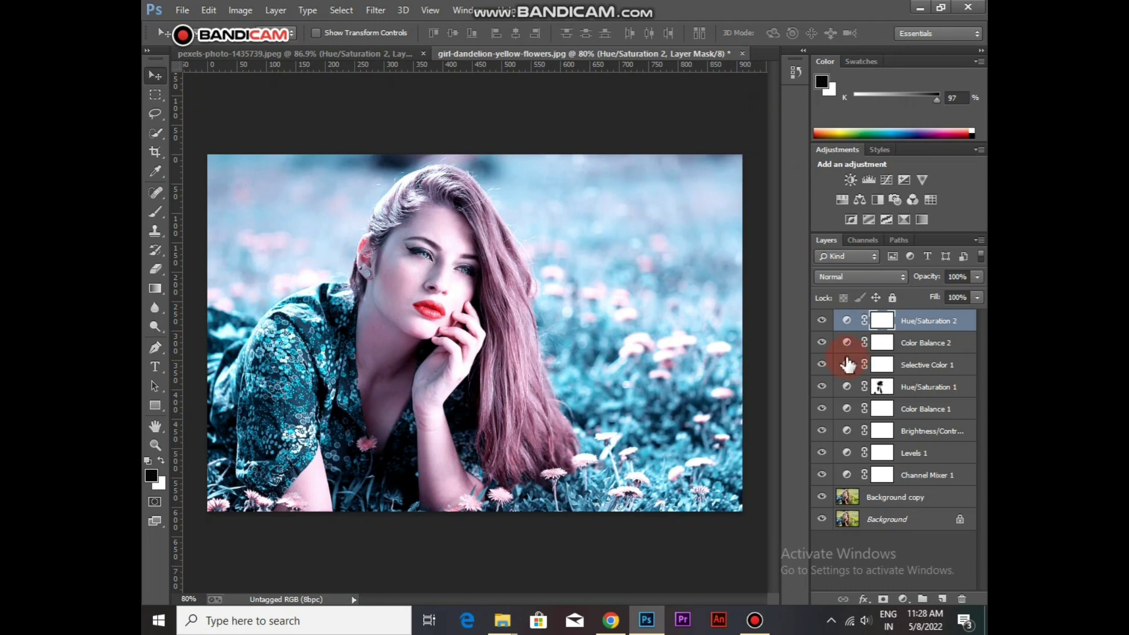
left_click(879, 321)
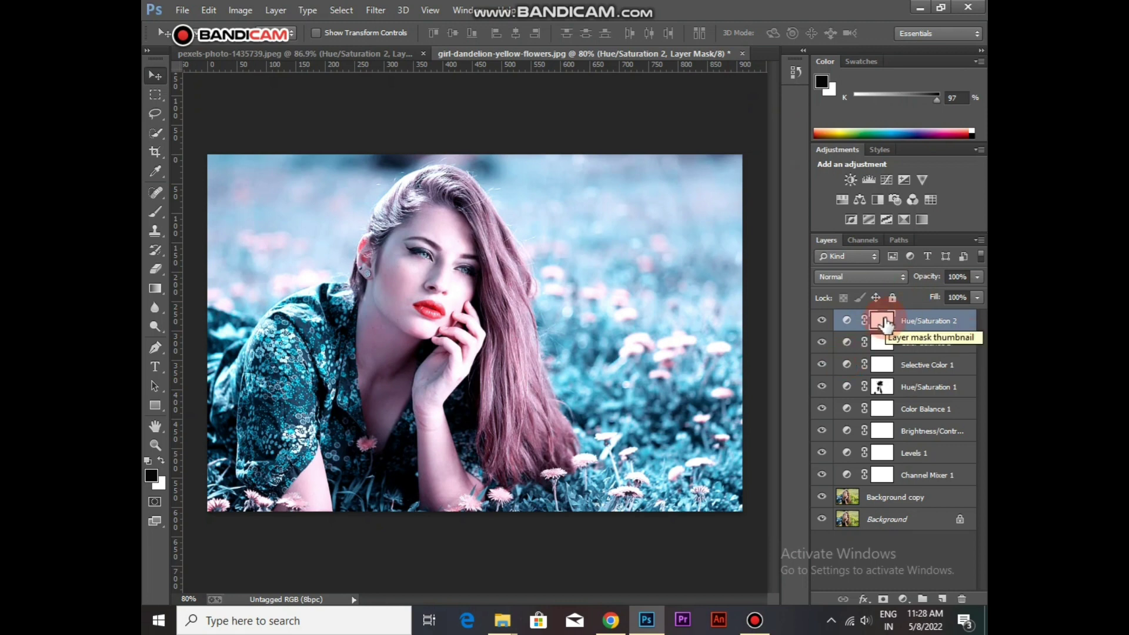
Step: Brush black over the face, eye and cheek on the Hue/Saturation 2 mask, touching up with white
left_click_drag(886, 324, 142, 441)
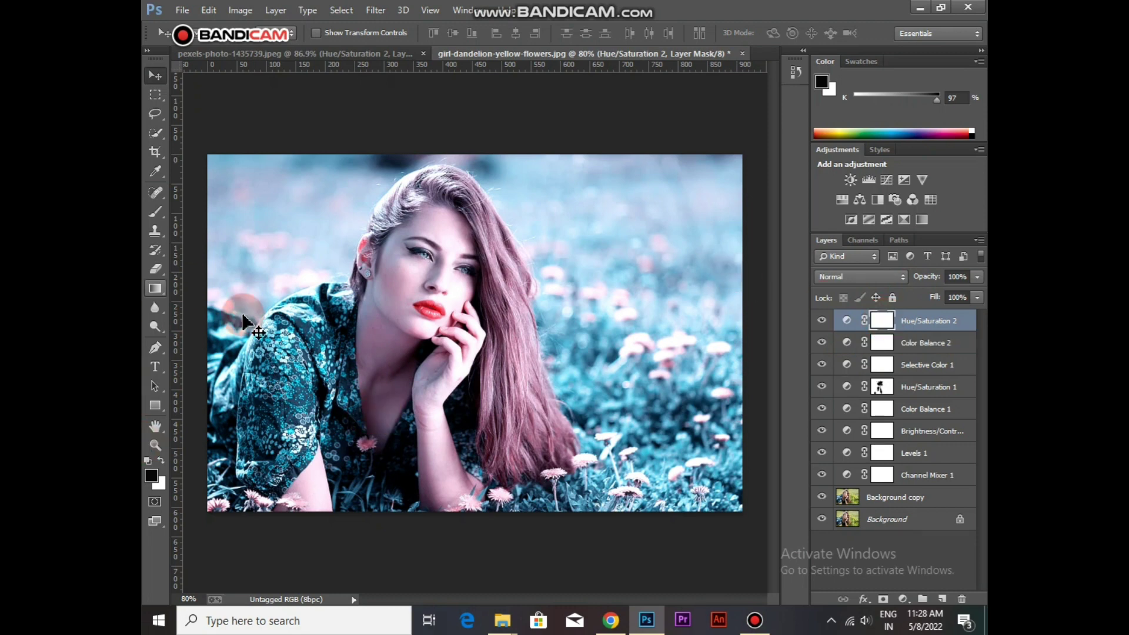
left_click(155, 211)
mouse_move(412, 253)
left_mouse_down()
mouse_move(391, 302)
mouse_move(435, 242)
left_mouse_up()
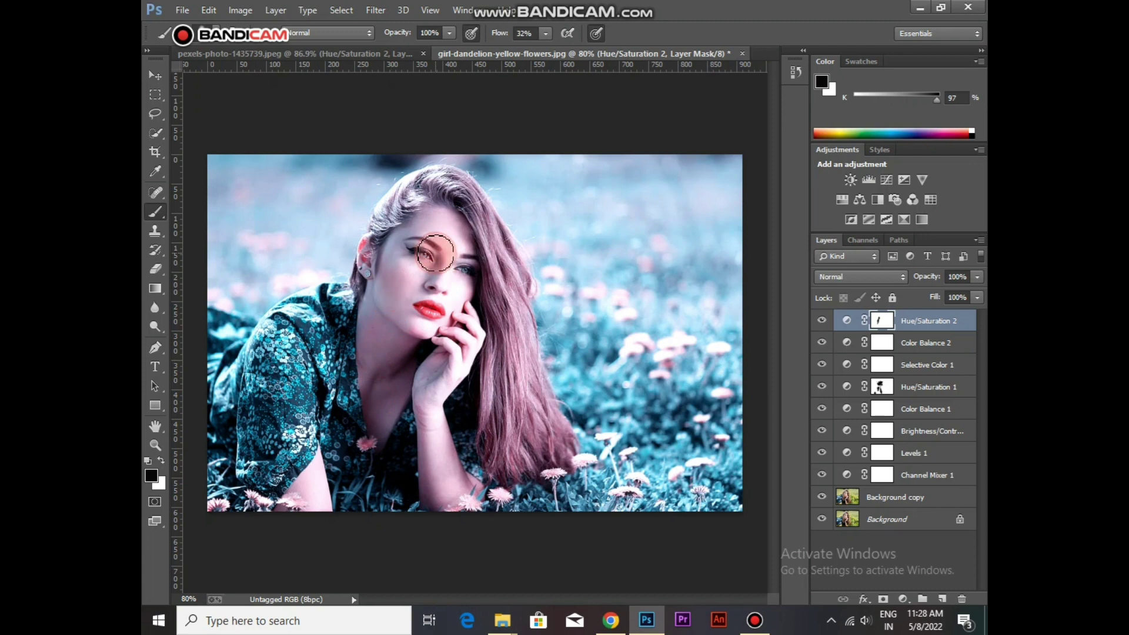
key("x")
mouse_move(390, 294)
left_mouse_down()
mouse_move(391, 283)
mouse_move(423, 294)
left_mouse_up()
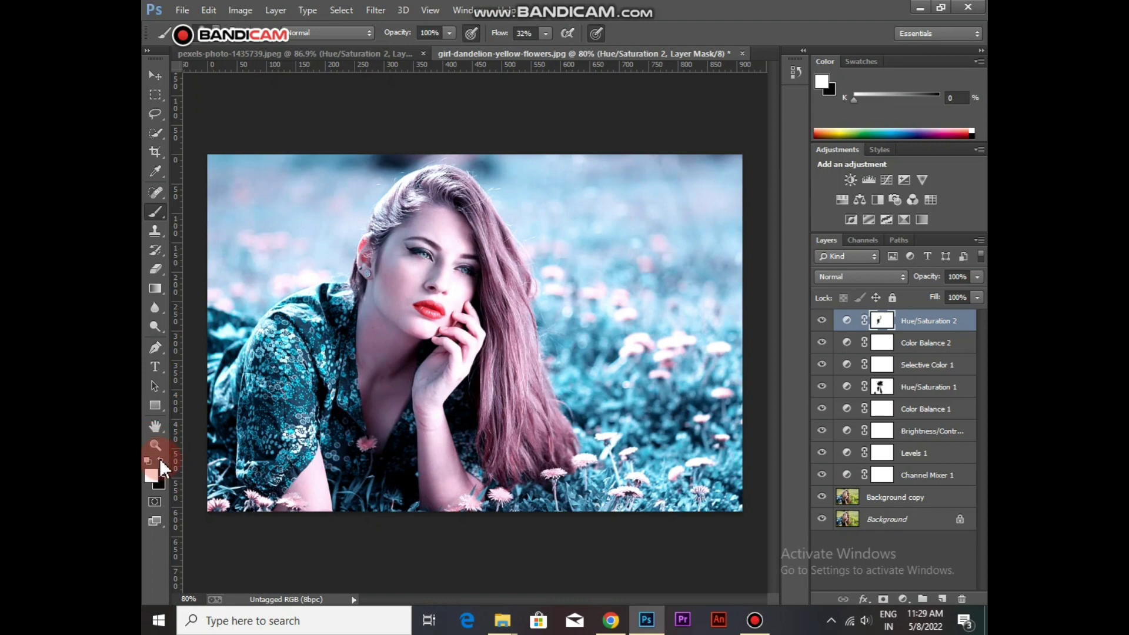
left_click(151, 459)
left_click_drag(412, 275, 443, 272)
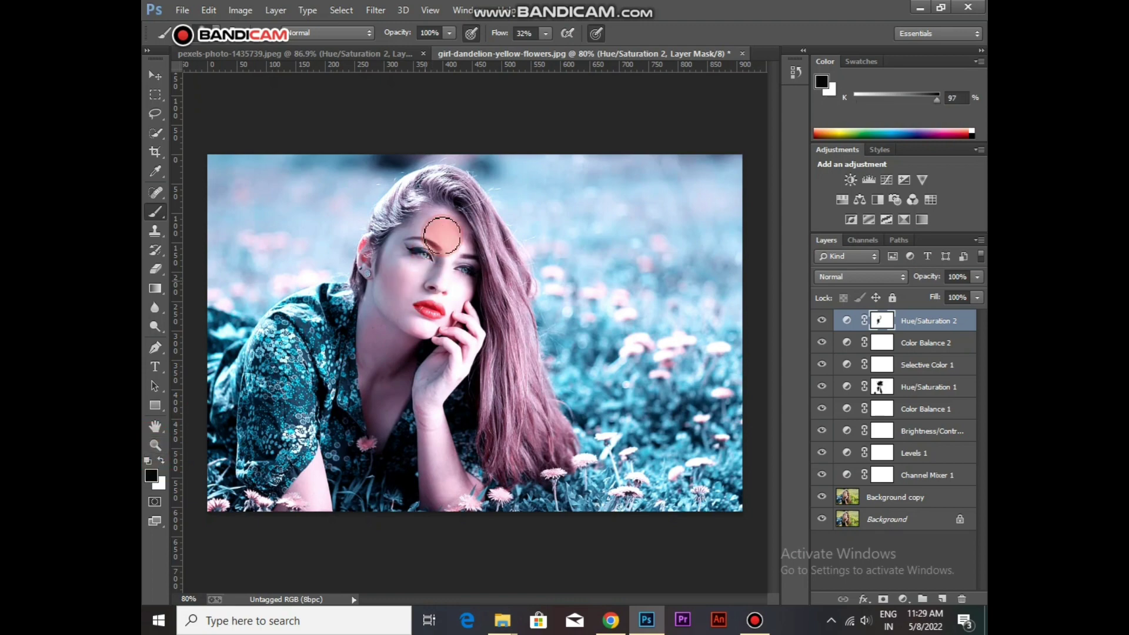
Step: Paint black on the Hue/Saturation 2 mask over the jaw, neck and face to remove the saturation boost
scroll(432, 259, "up", 1)
scroll(429, 256, "up", 2)
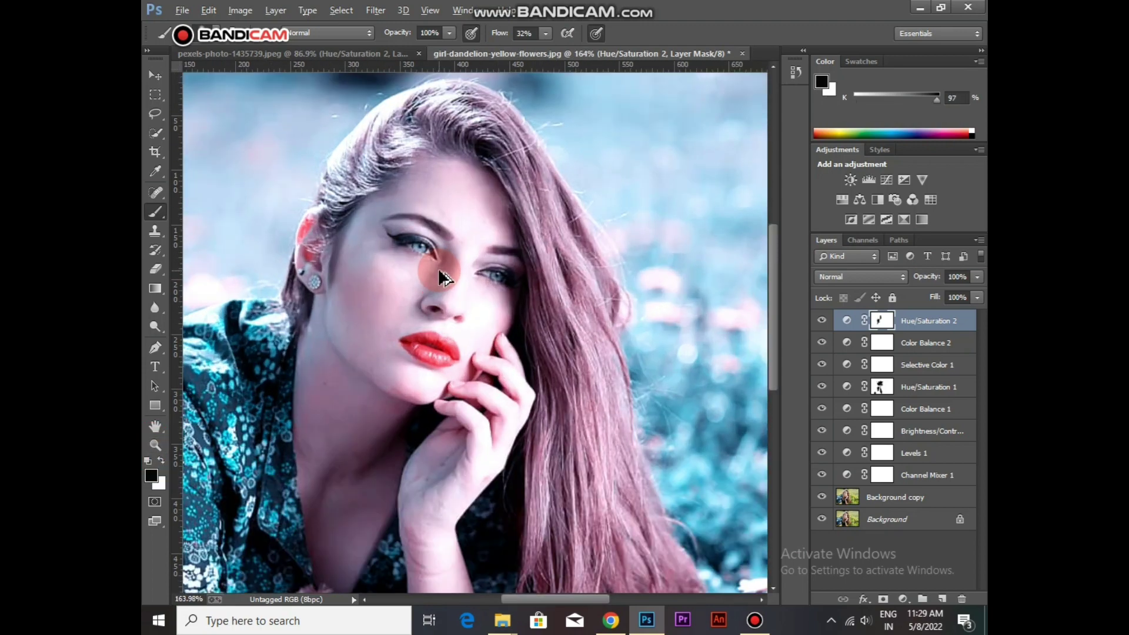
scroll(428, 260, "up", 2)
left_click_drag(388, 323, 324, 516)
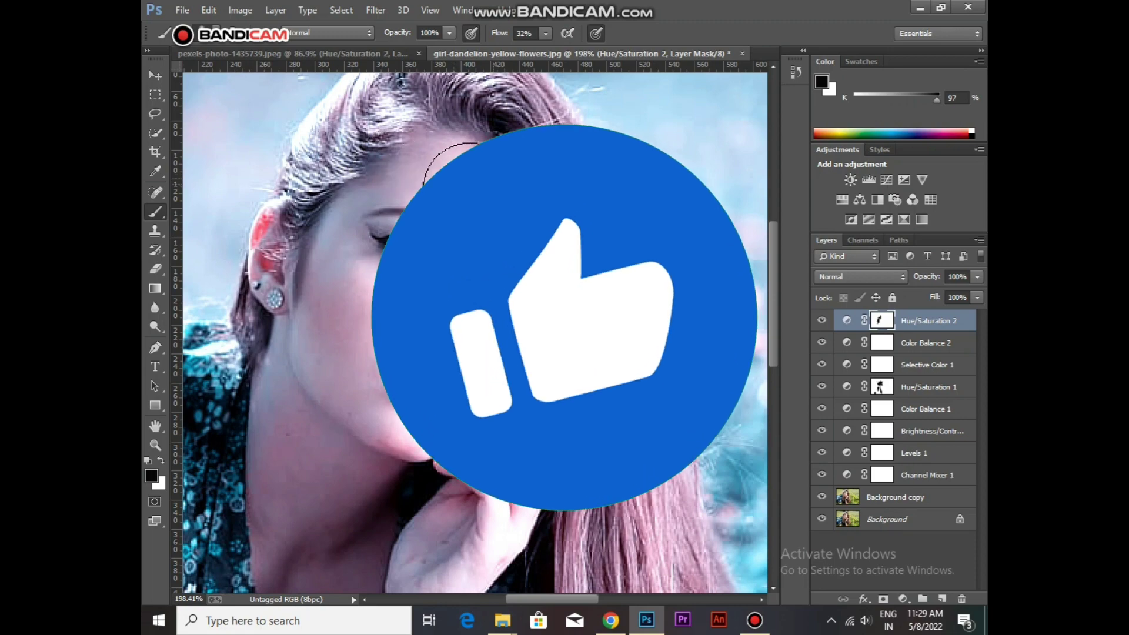
left_click_drag(456, 252, 478, 348)
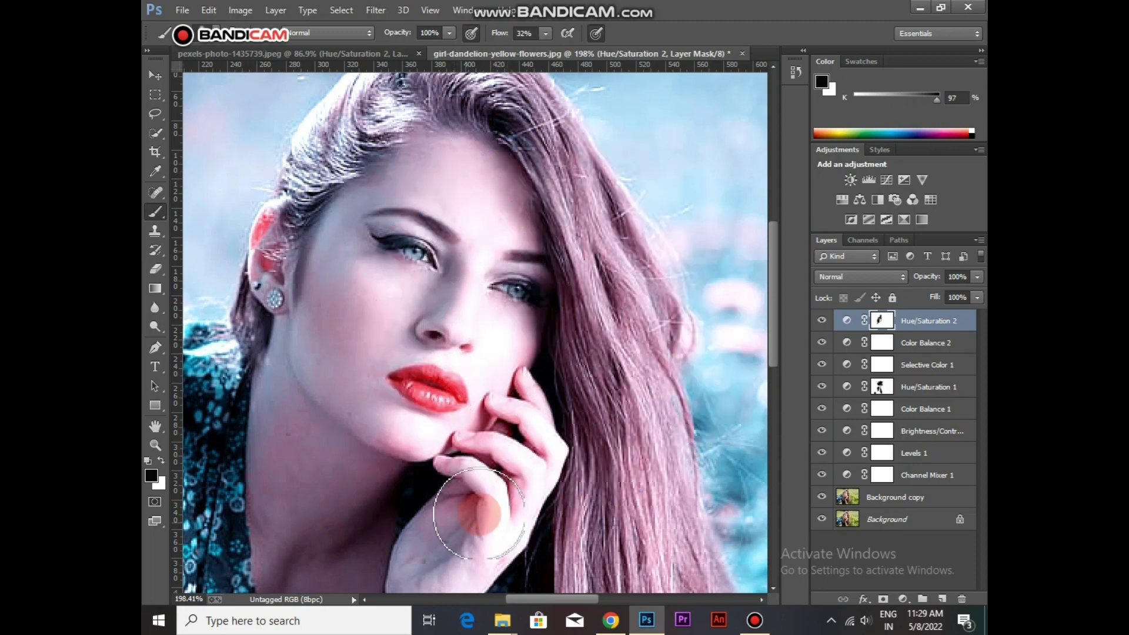
scroll(477, 502, "down", 5)
Step: Duplicate the Hue/Saturation 2 layer, creating a Hue/Saturation 2 copy at the top of the stack
key("ctrl+j")
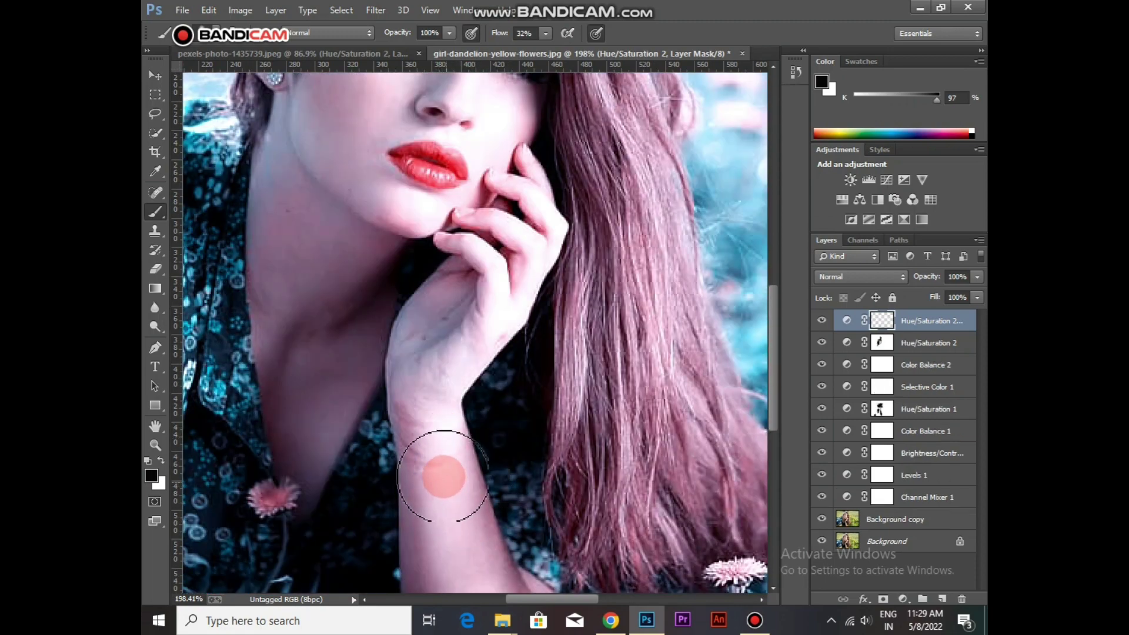
scroll(439, 477, "down", 1)
scroll(439, 476, "down", 3)
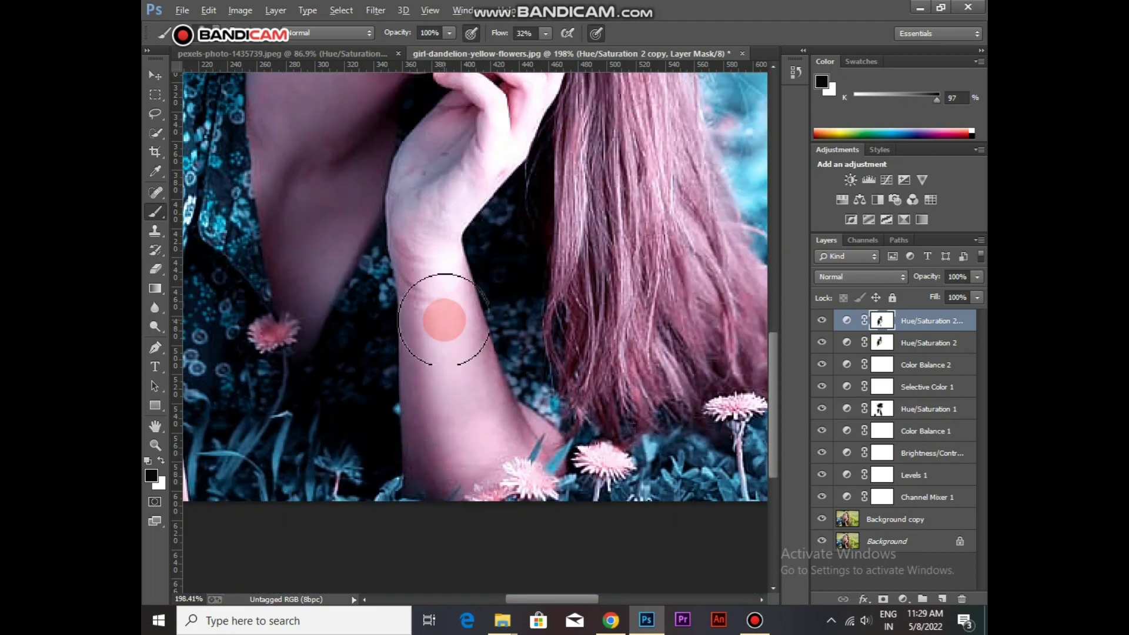
scroll(461, 420, "up", 2)
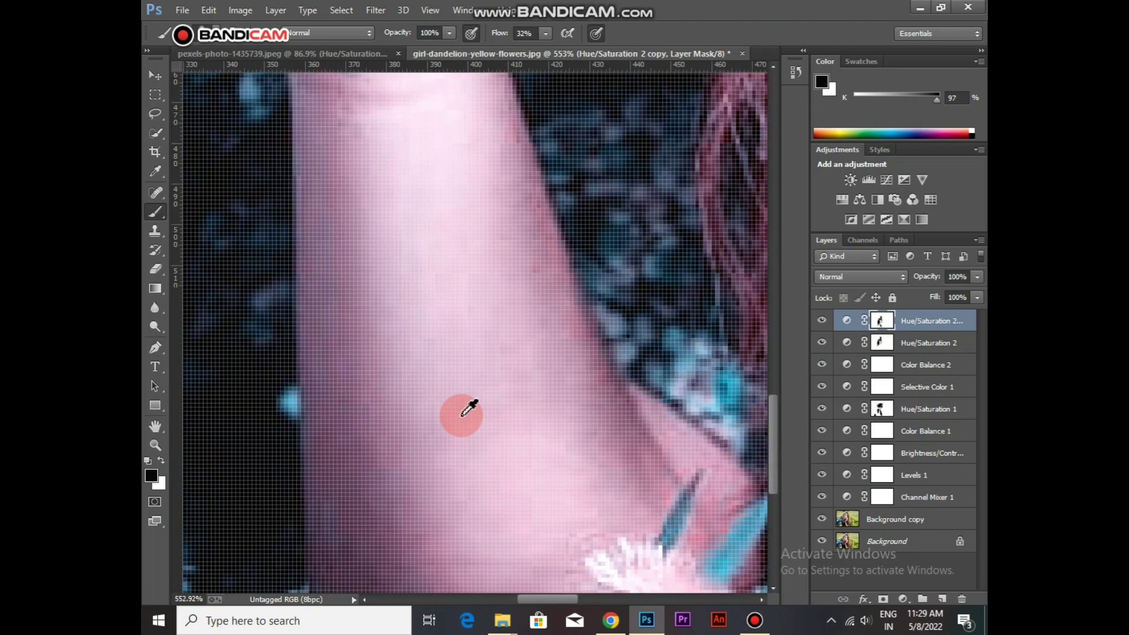
scroll(461, 415, "up", 1)
scroll(467, 412, "down", 5)
scroll(469, 412, "down", 3)
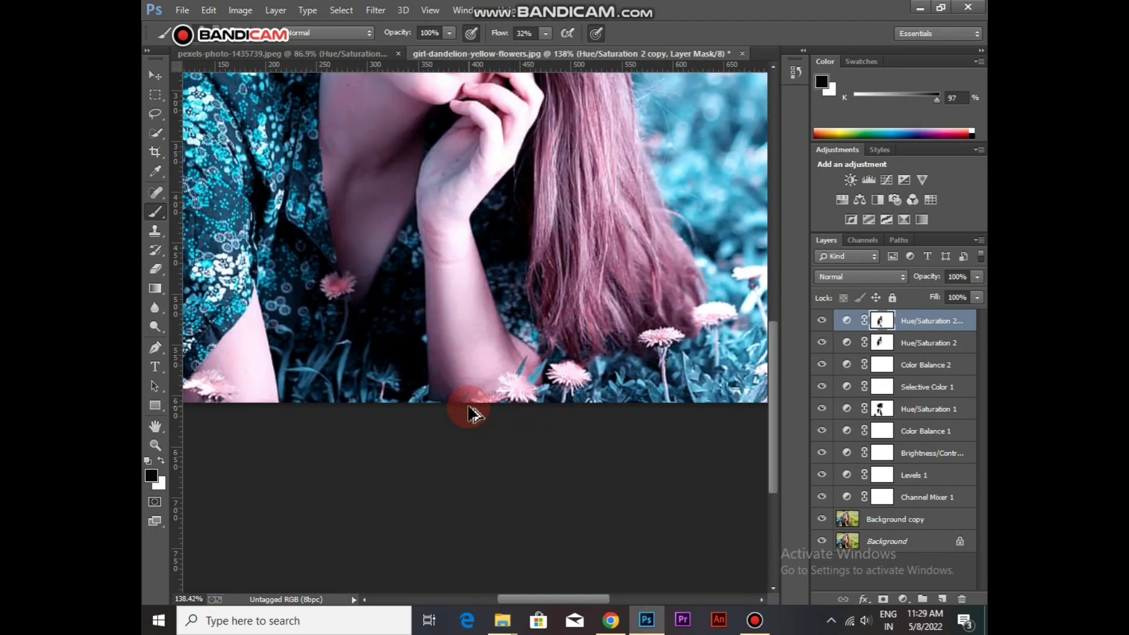
scroll(469, 412, "down", 5)
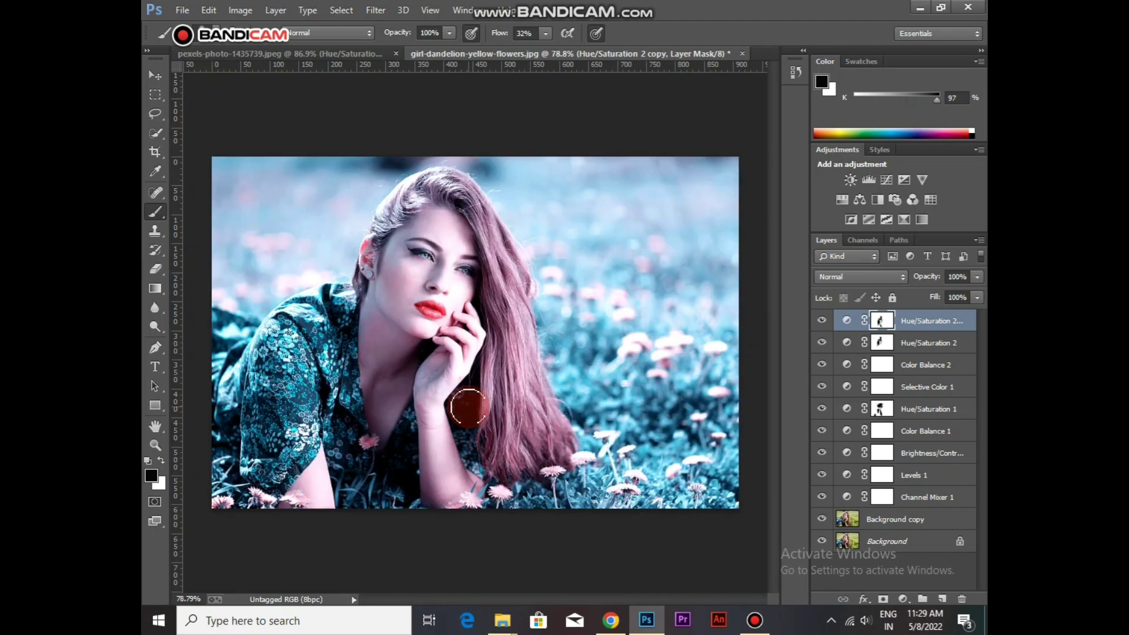